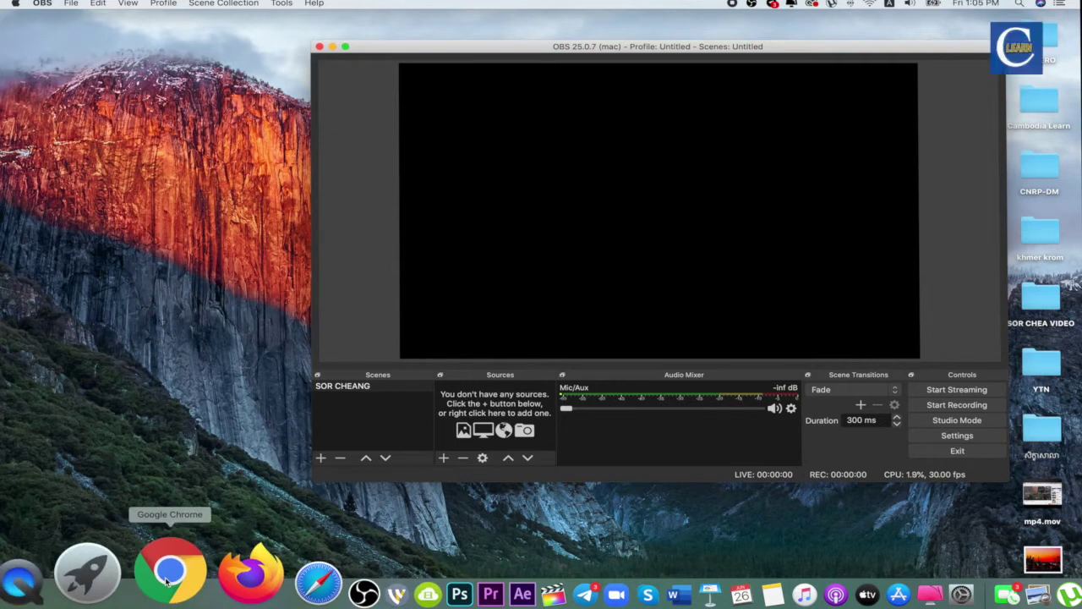
- Switch to Chrome and start a live video setup for the Facebook page through Creator Studio
click(168, 577)
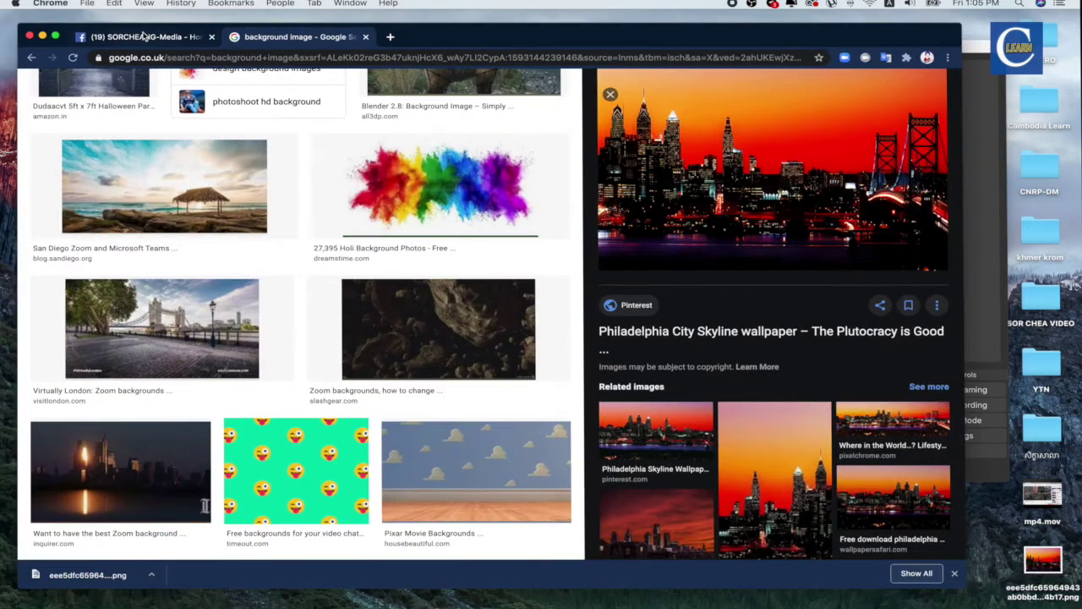
click(144, 36)
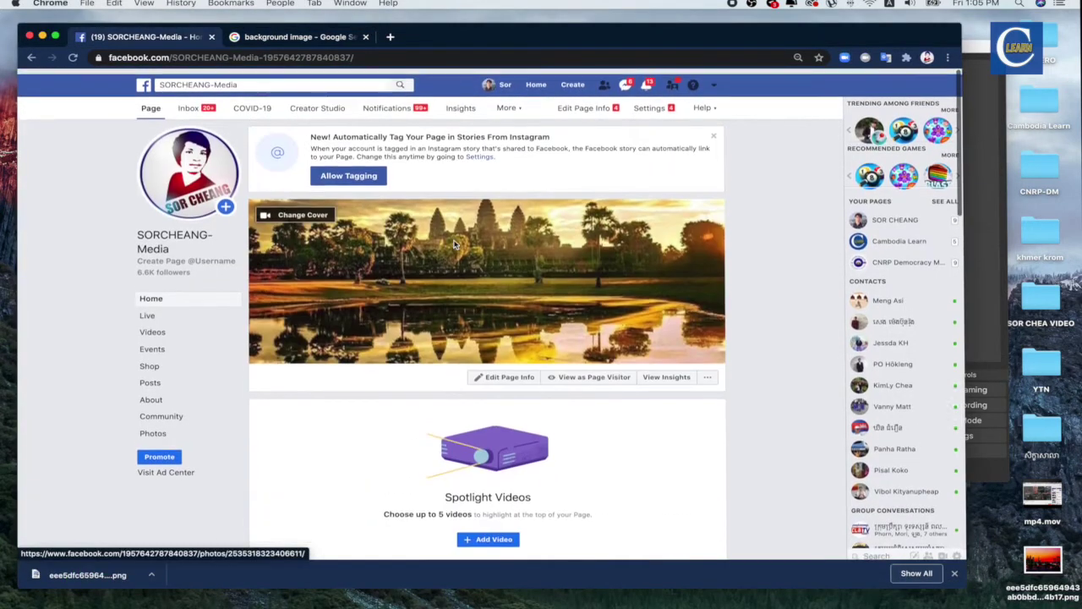
click(315, 105)
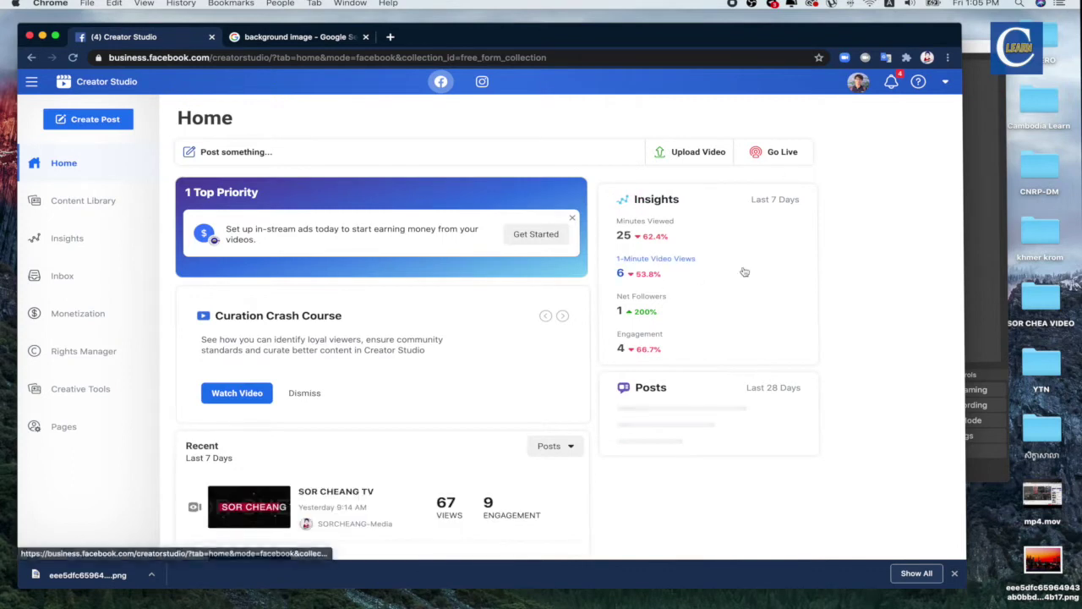
click(784, 154)
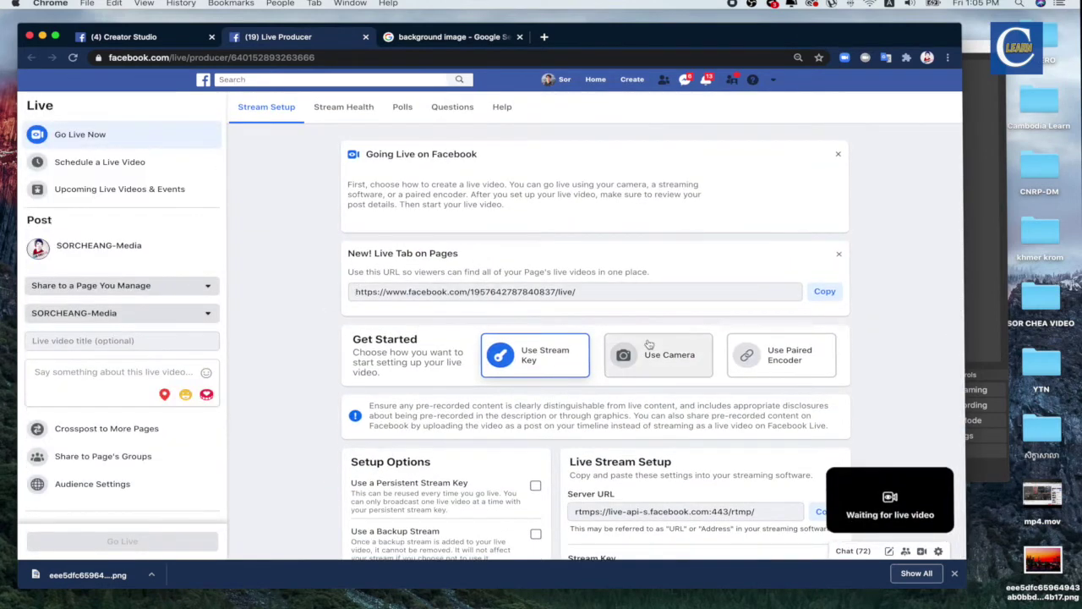
- Enter "test Live Video On facebook" as the live video's description
scroll(650, 344, down, 3)
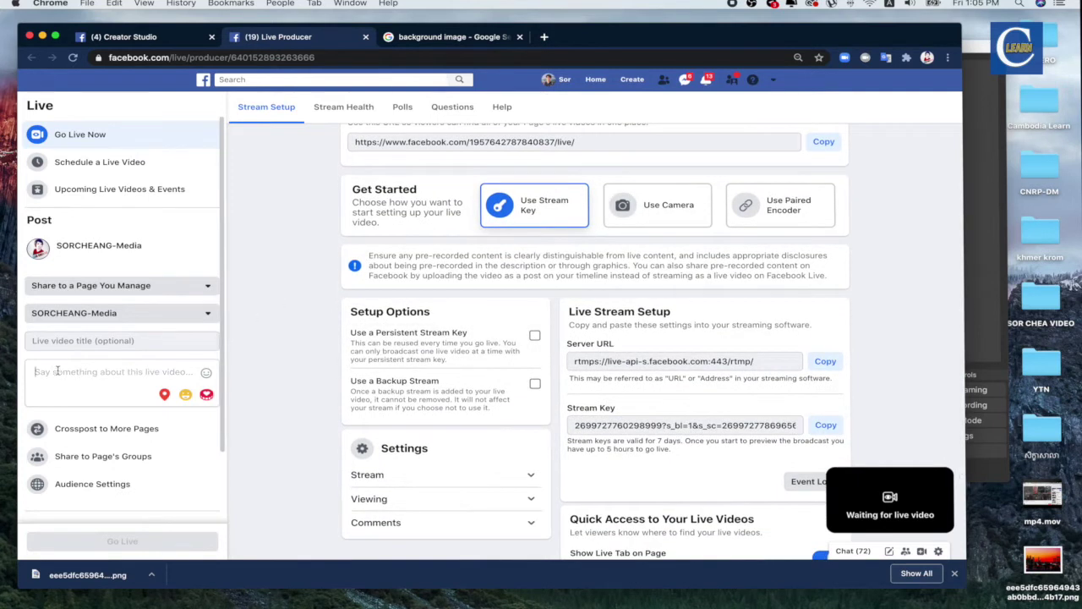
text(T)
key(BackSpace)
text(T)
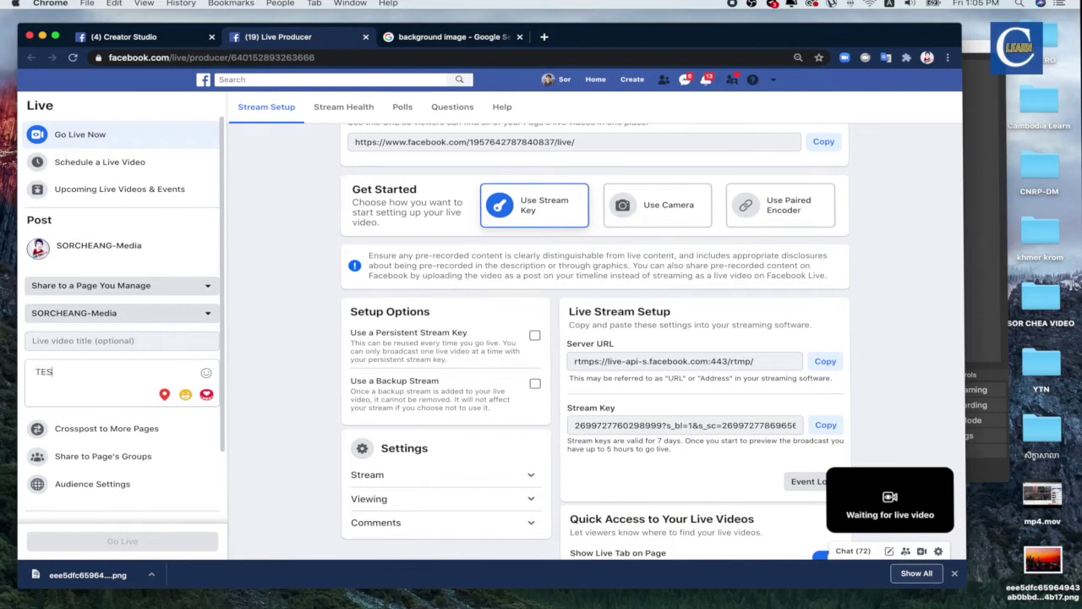
text(ES)
key(BackSpace)
key(BackSpace)
key(BackSpace)
text(test Live Video On facebook)
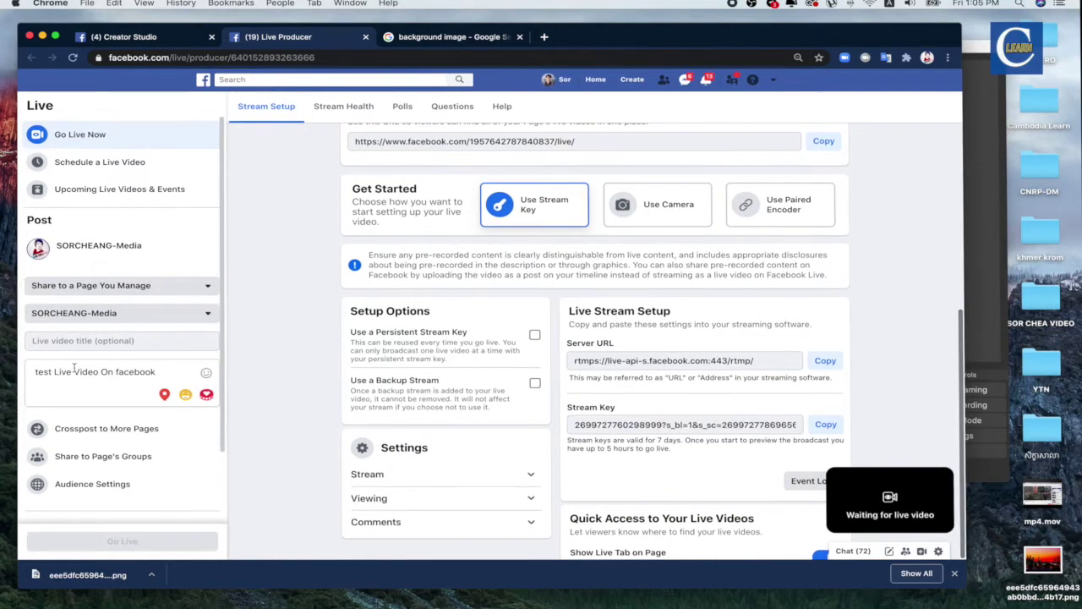
- Copy the Facebook live stream key, switch to OBS and open its Stream settings
scroll(619, 413, down, 2)
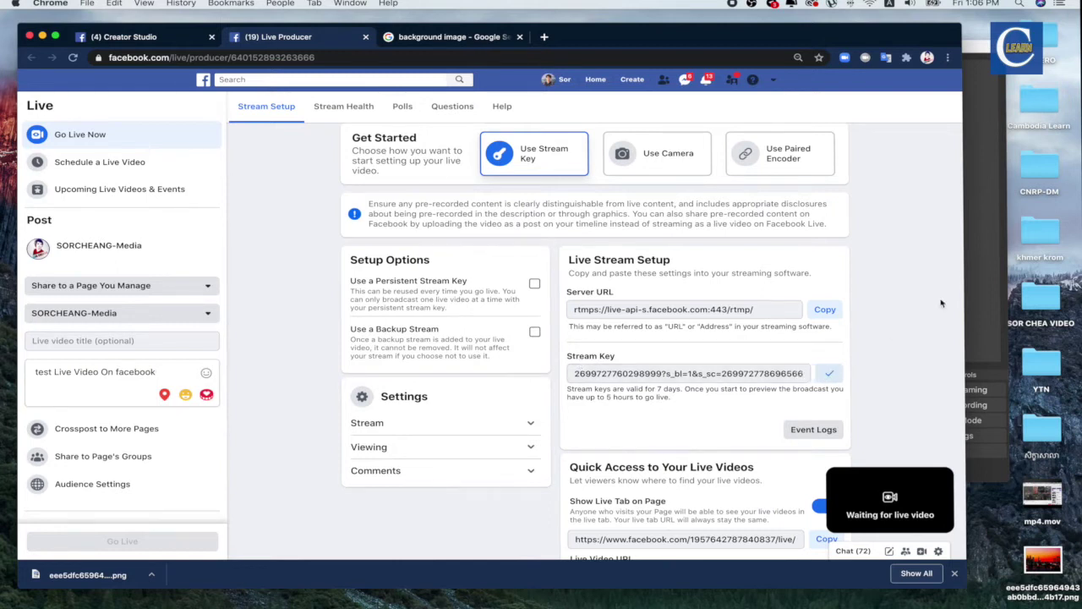
click(976, 278)
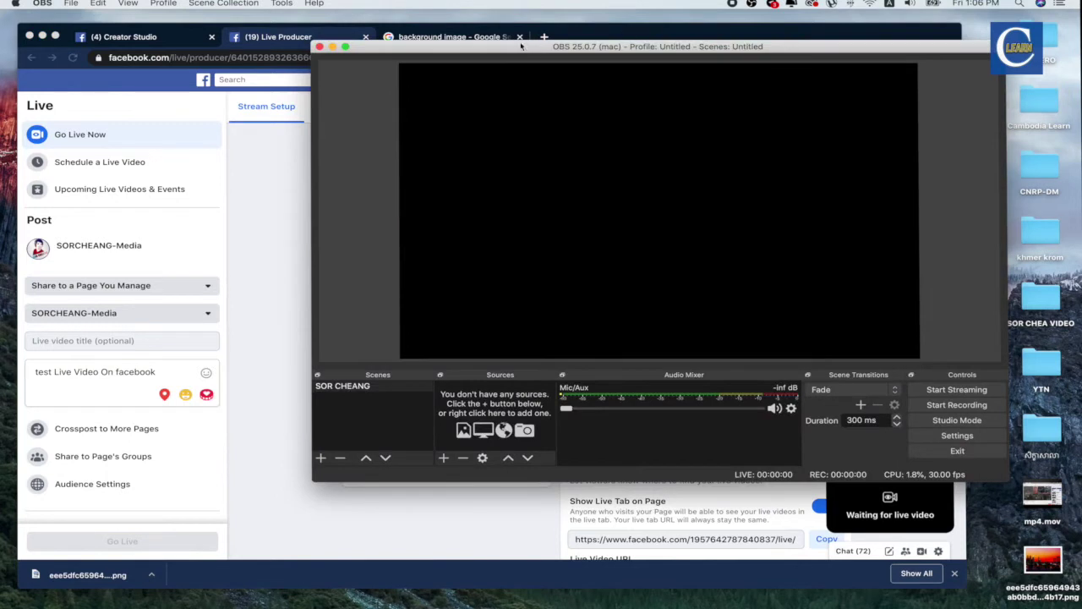
click(42, 5)
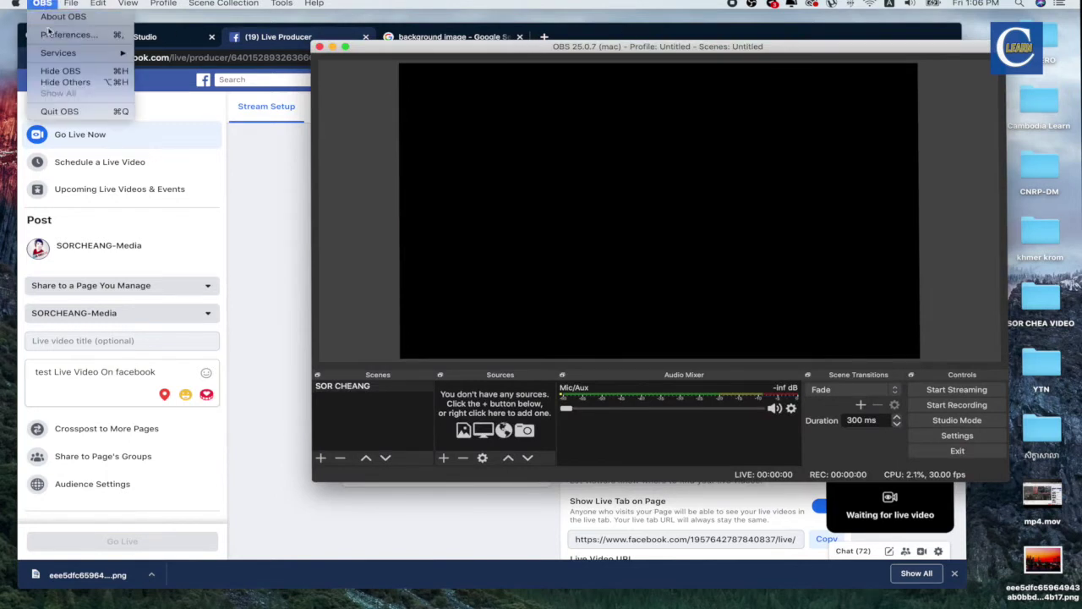
click(68, 36)
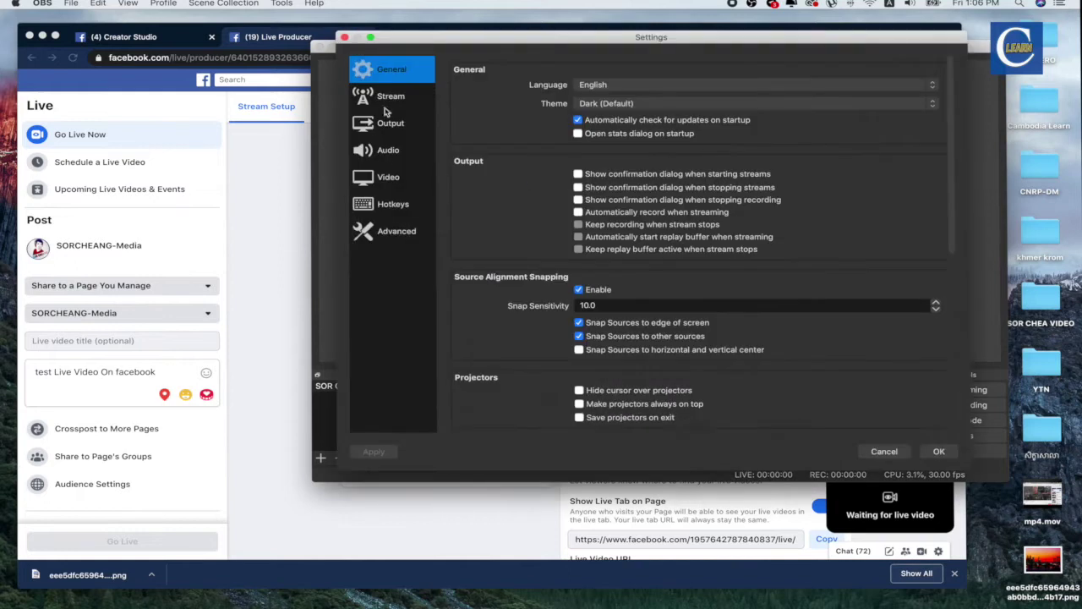
click(391, 98)
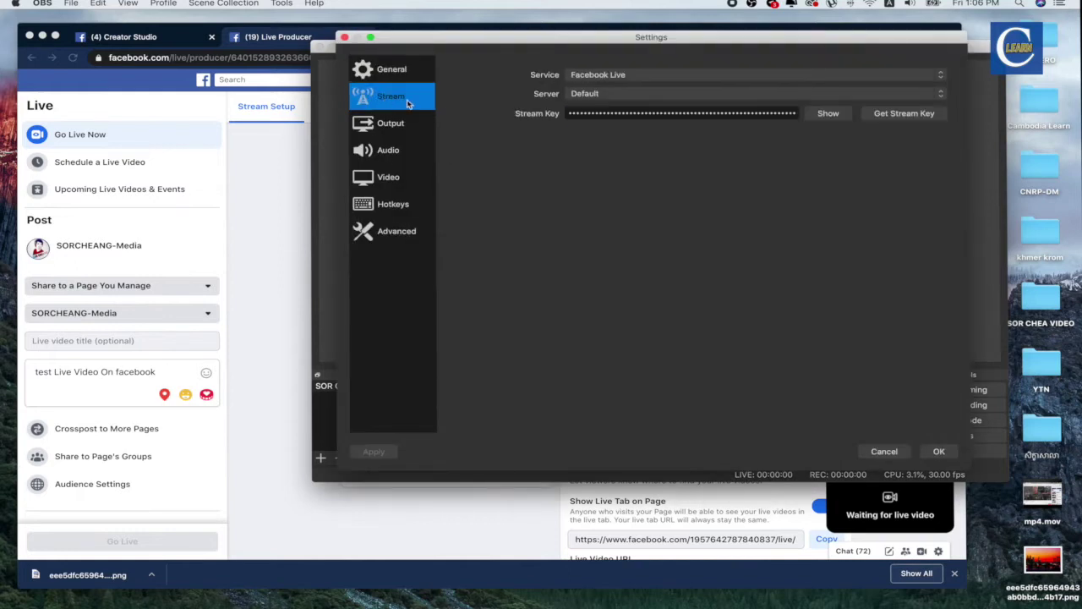
- Replace the existing stream key for Facebook Live with the copied stream key and save the settings
click(709, 113)
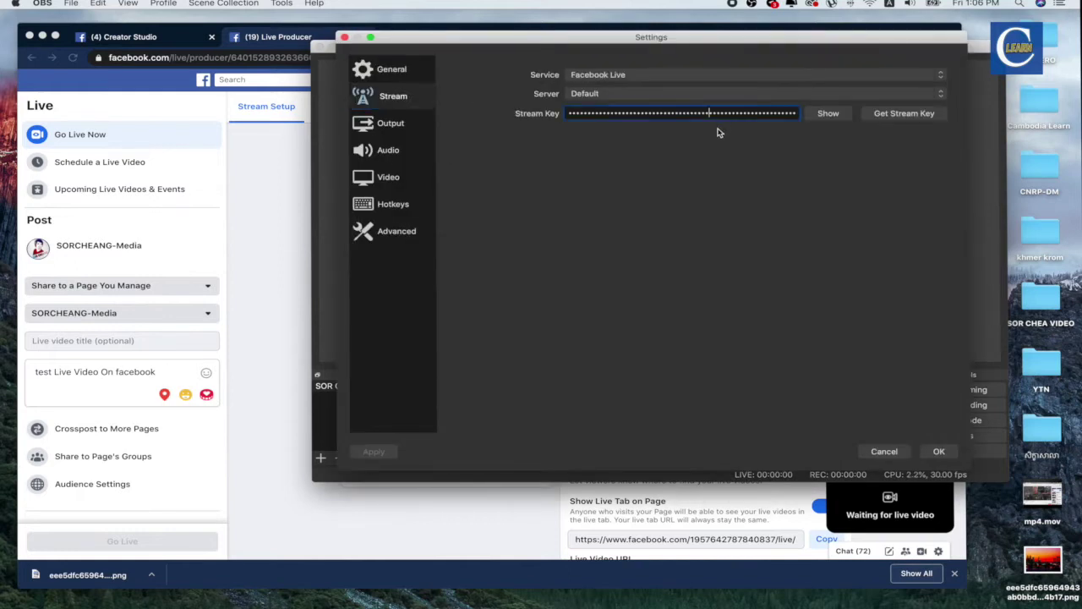
click(813, 115)
key(super+a)
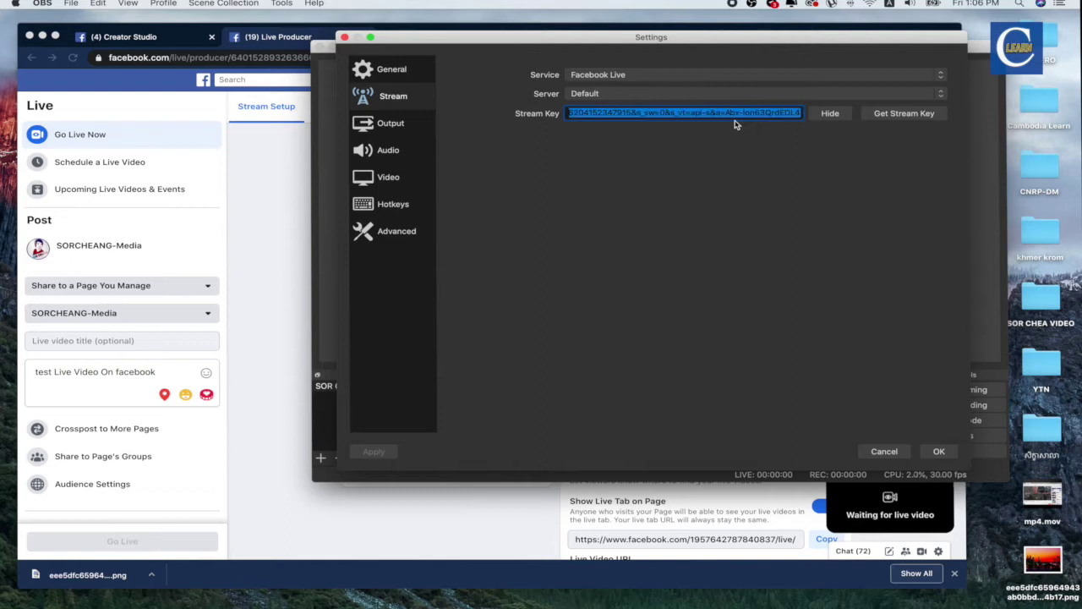
right_click(700, 113)
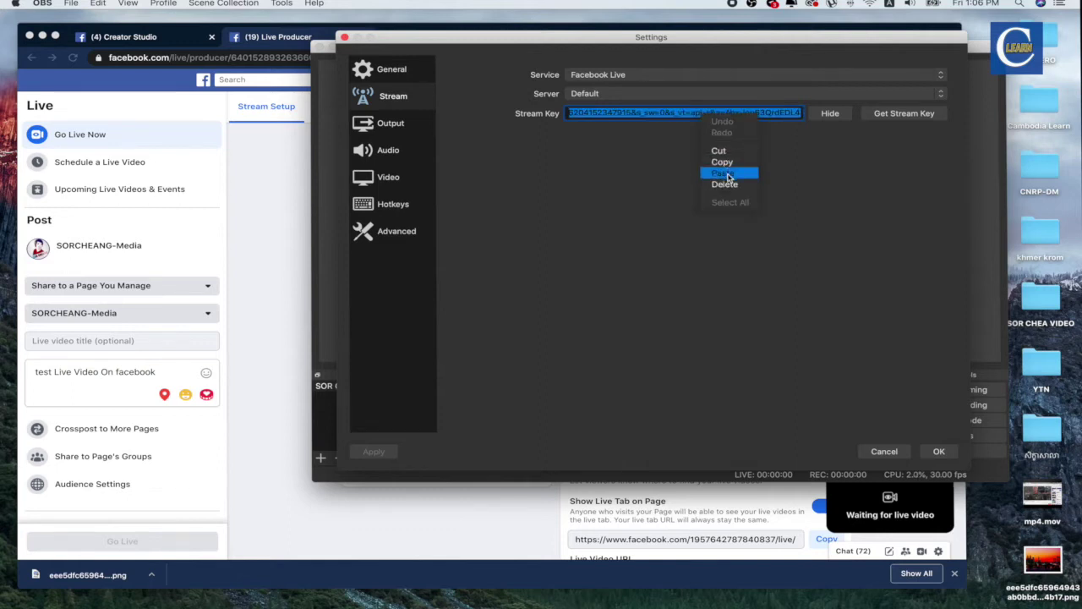
click(724, 173)
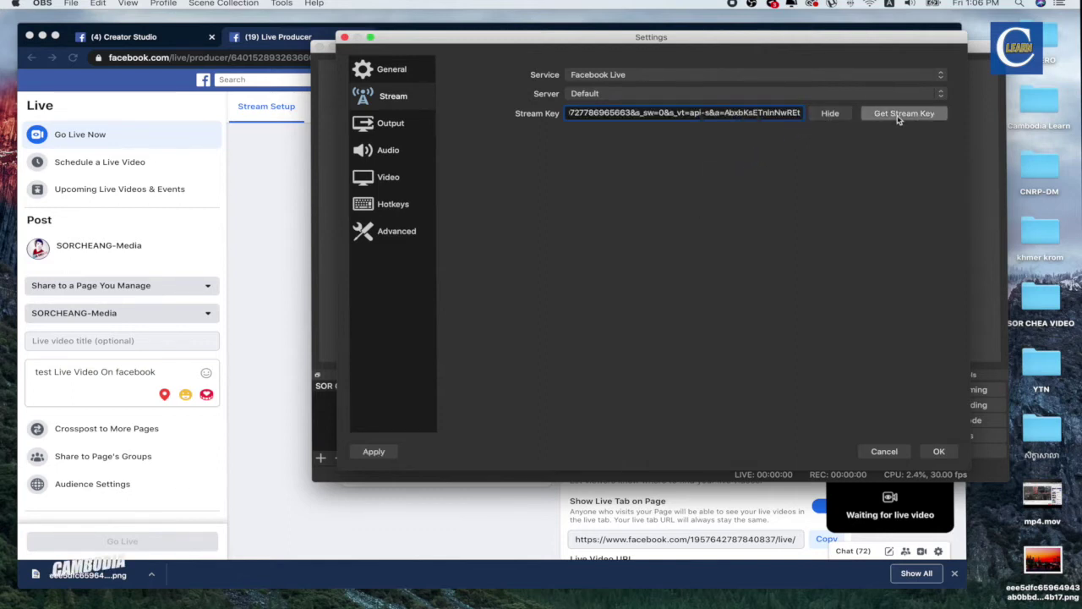
click(938, 453)
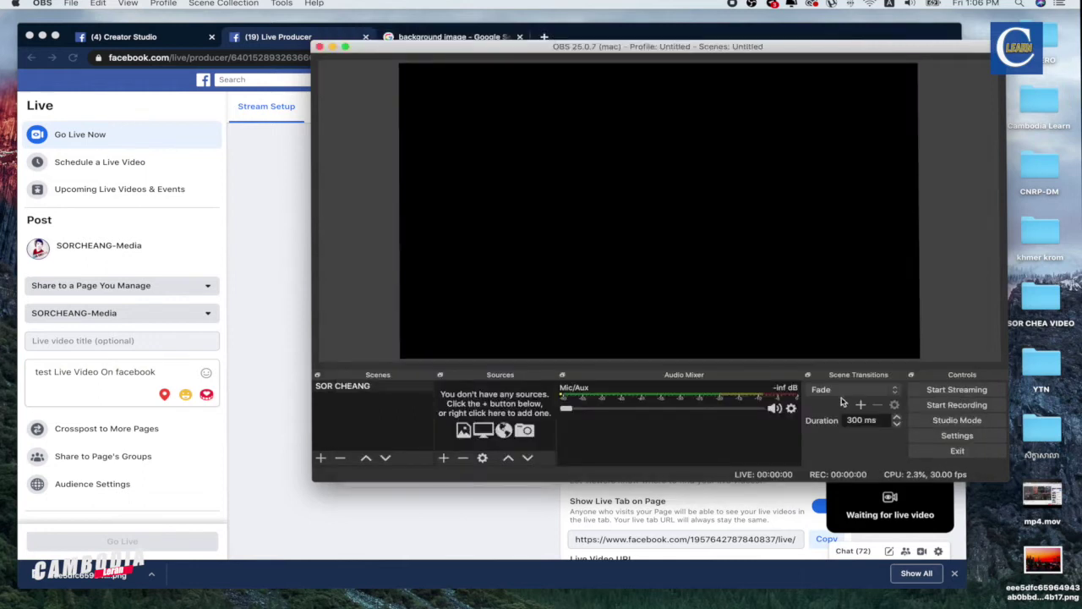
- Add a new scene named "test"
click(367, 425)
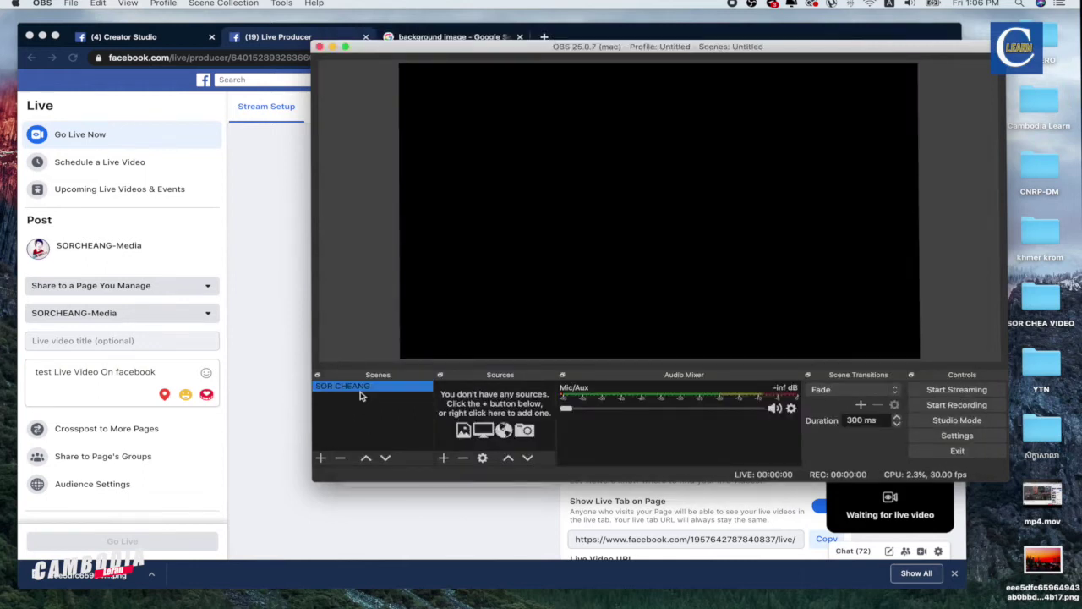
click(320, 459)
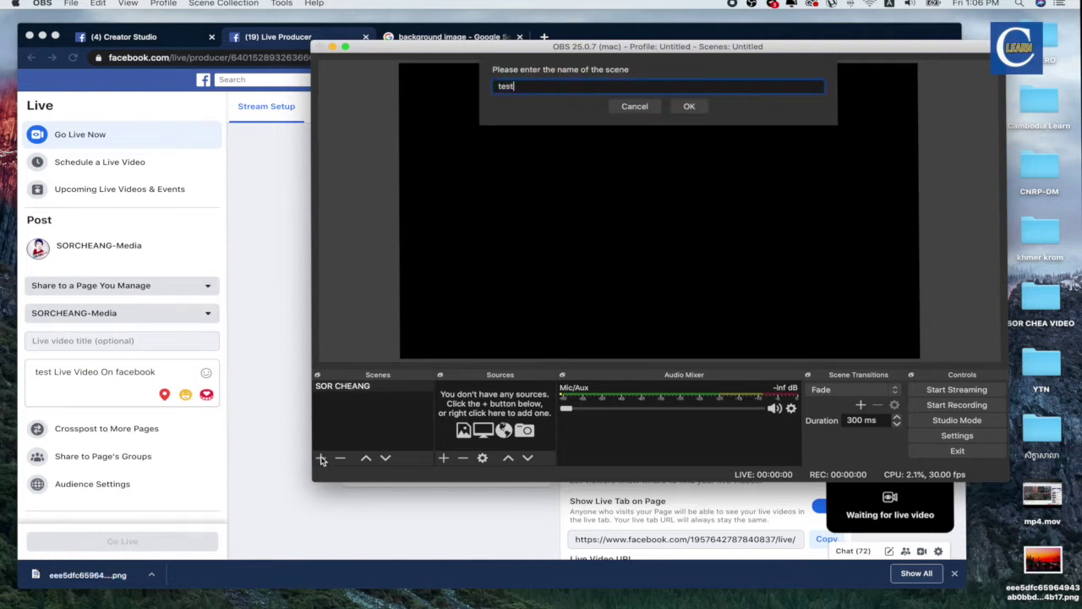
click(692, 110)
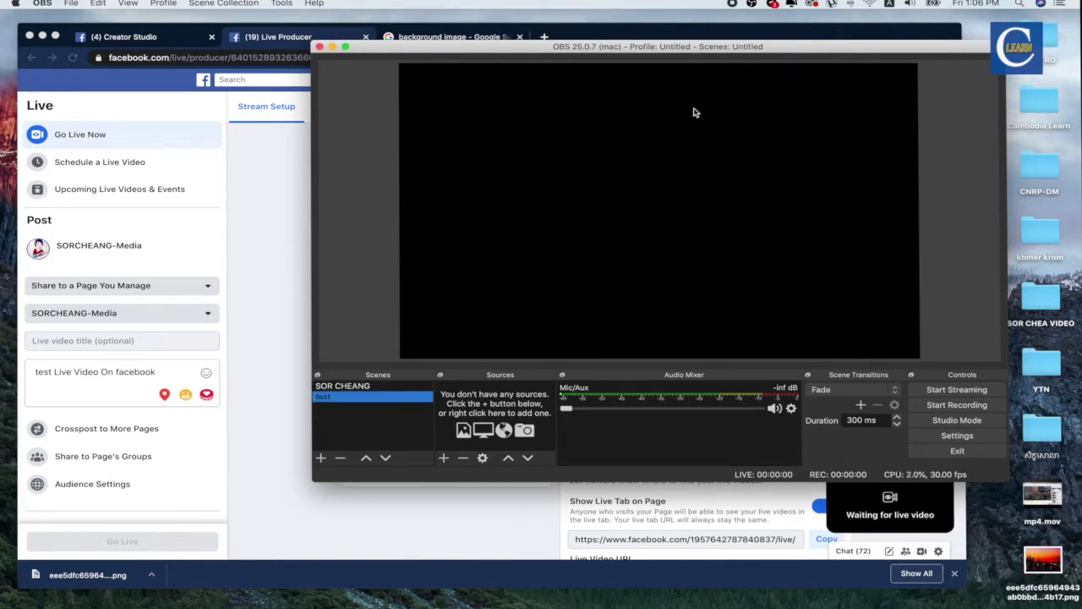
- Add a Video Capture Device source to the test scene using the FaceTime HD Camera (Built-in)
click(454, 401)
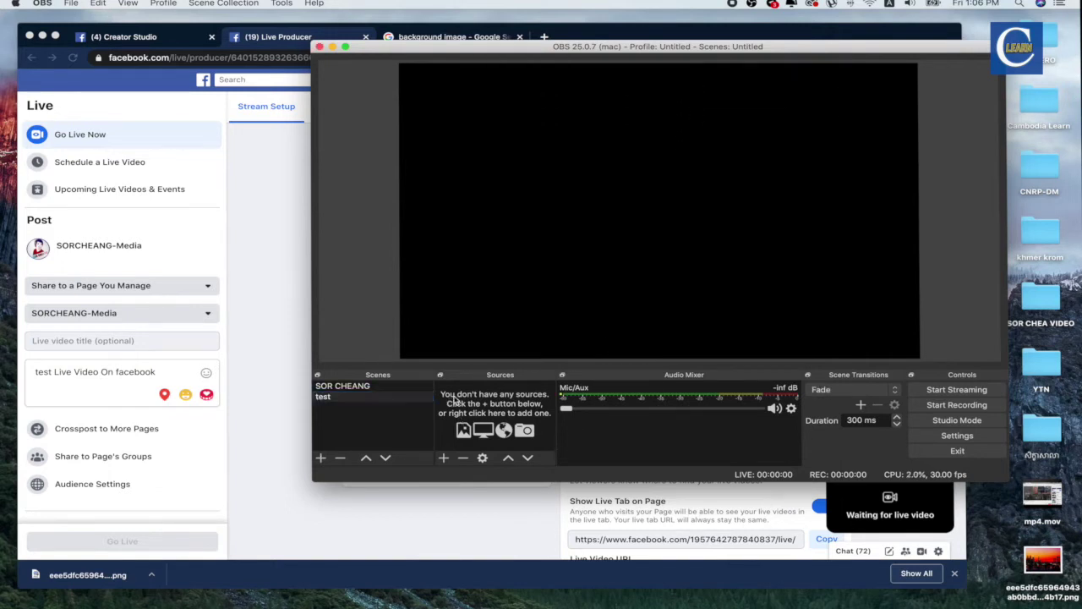
click(445, 458)
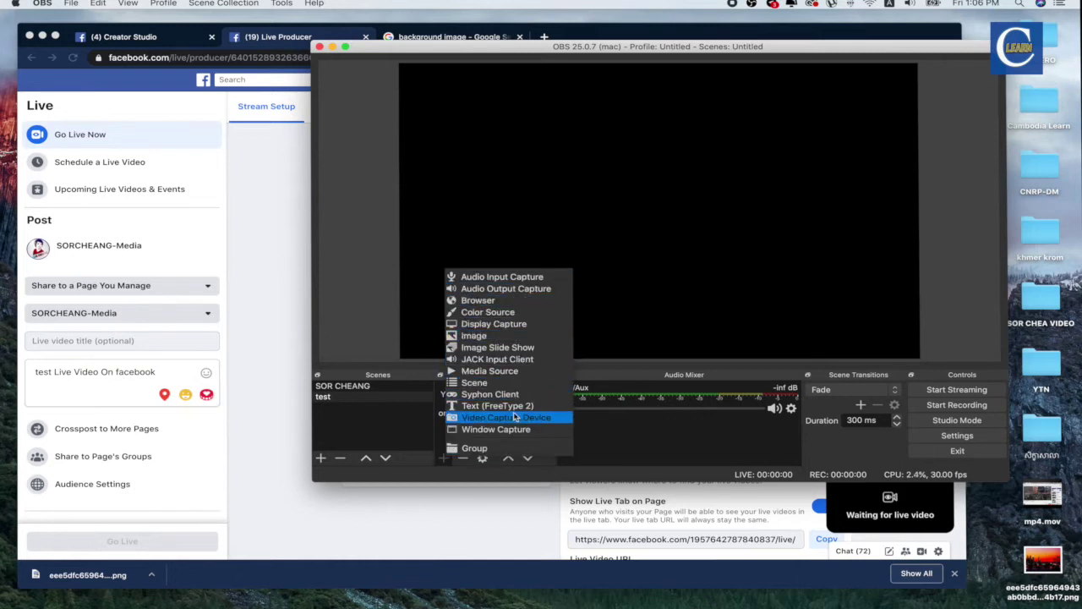
click(545, 419)
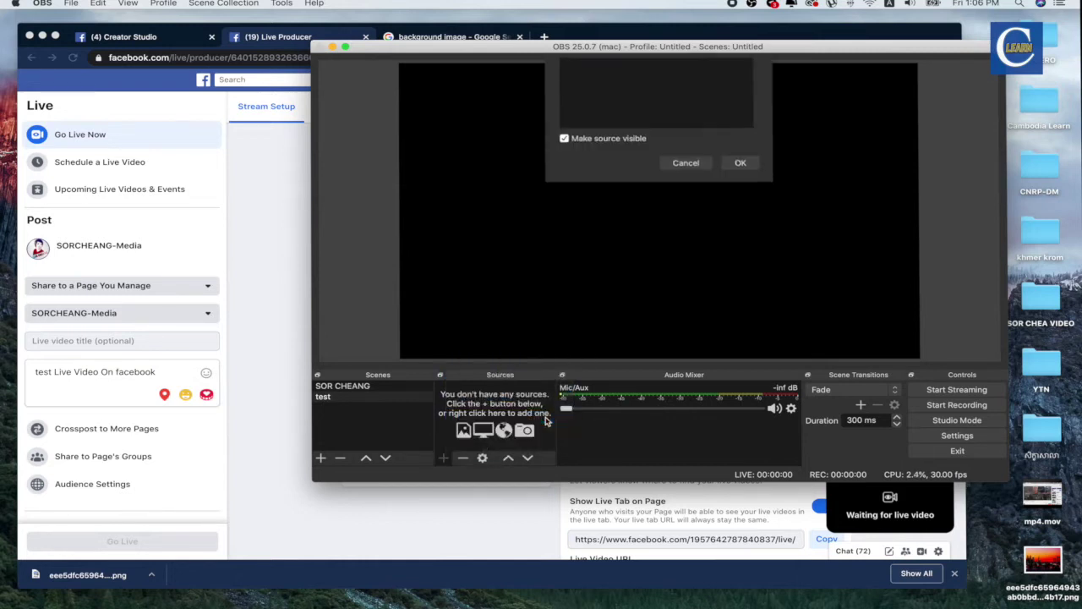
click(747, 221)
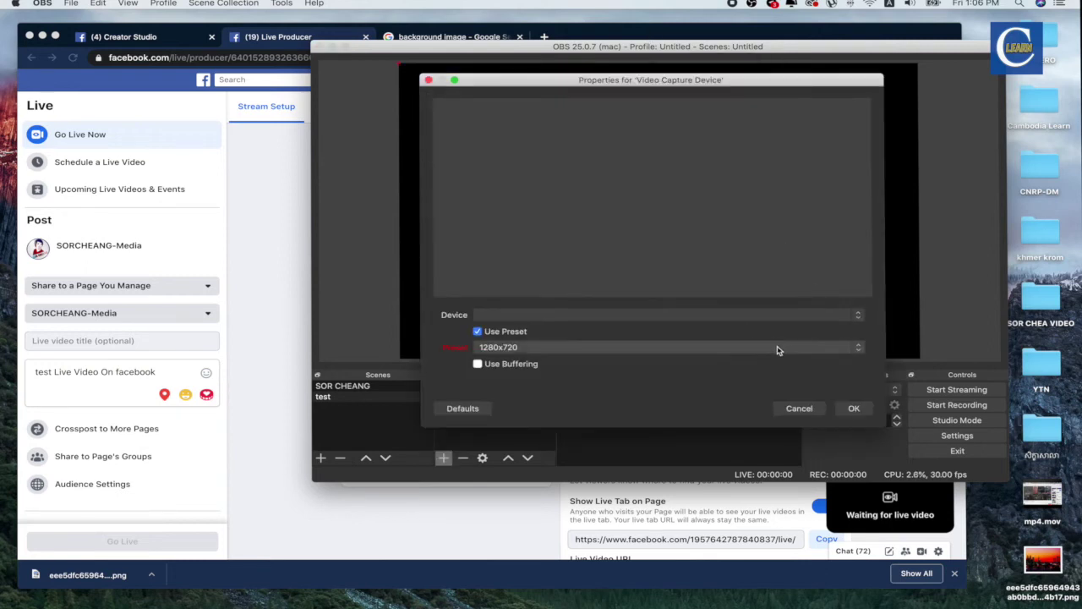
click(618, 316)
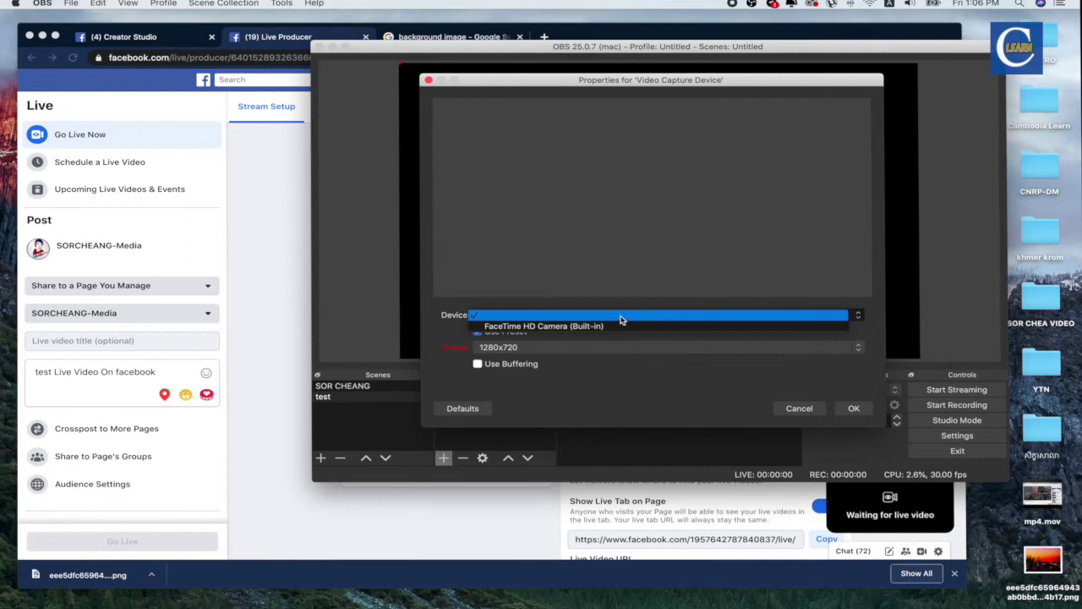
click(715, 326)
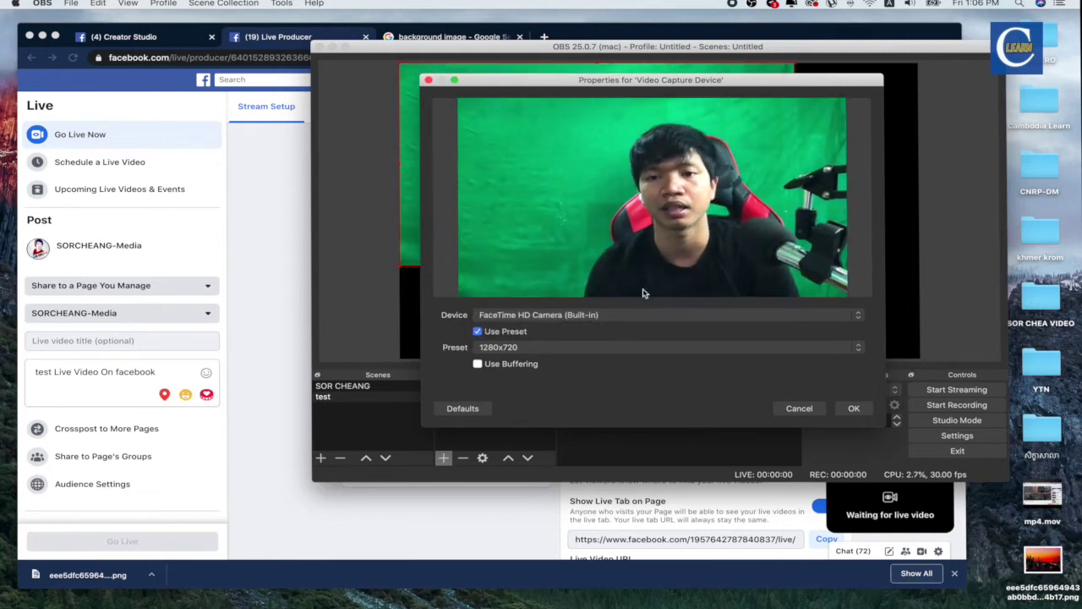
click(853, 409)
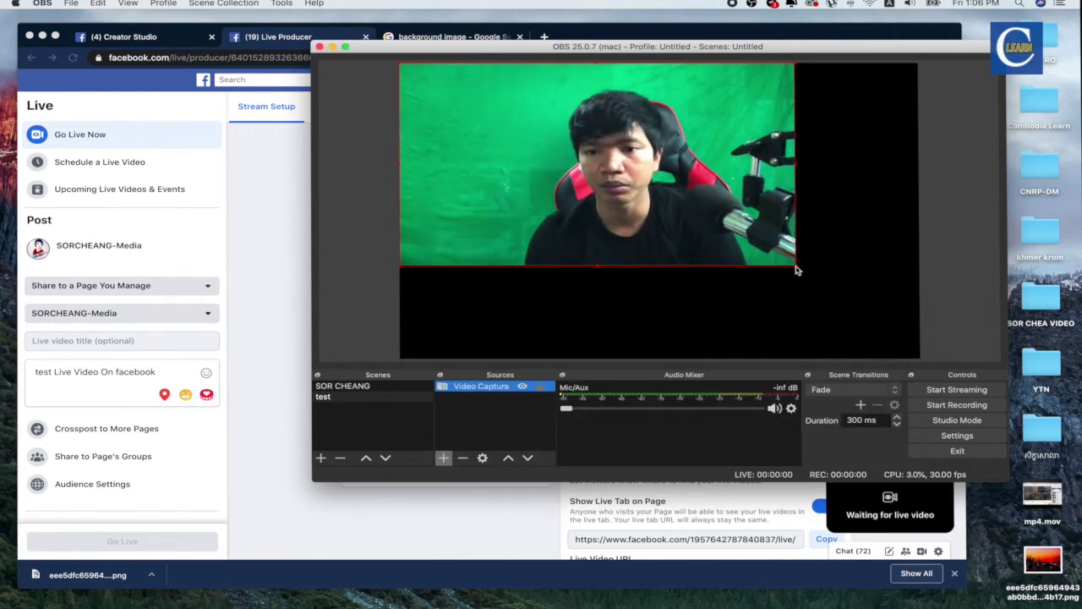
- Enlarge the camera picture to the full canvas width and align it with the canvas's lower edge
drag(804, 282, 831, 330)
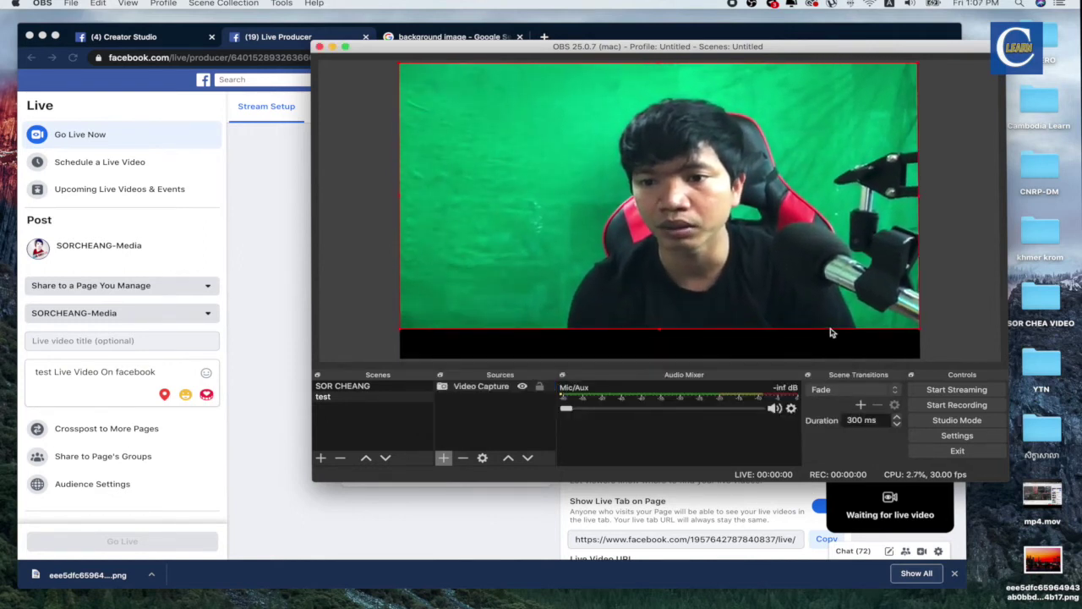
drag(800, 280, 800, 304)
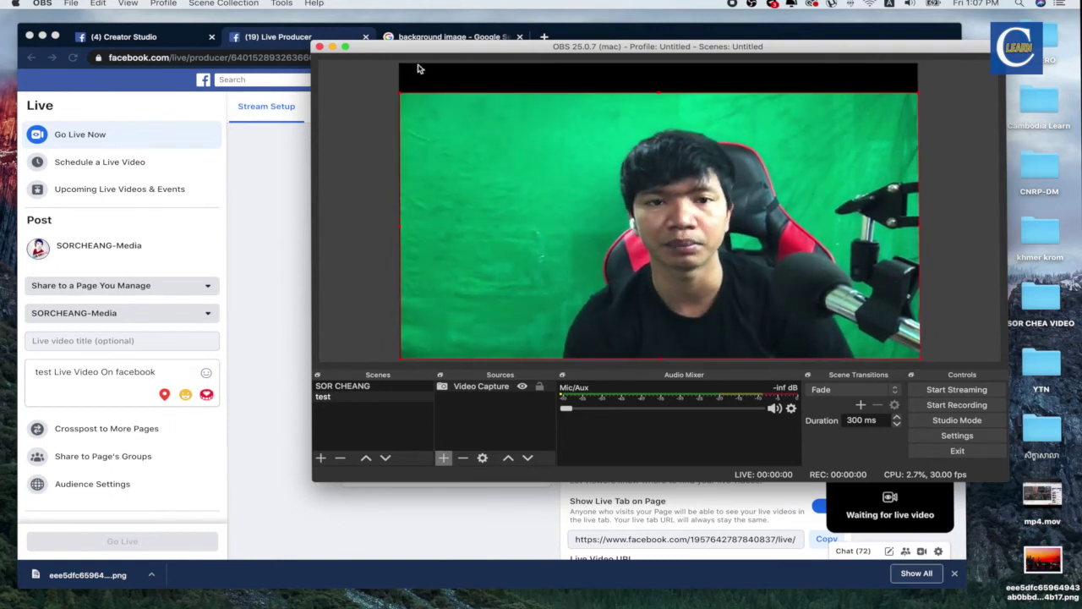
drag(419, 46, 393, 26)
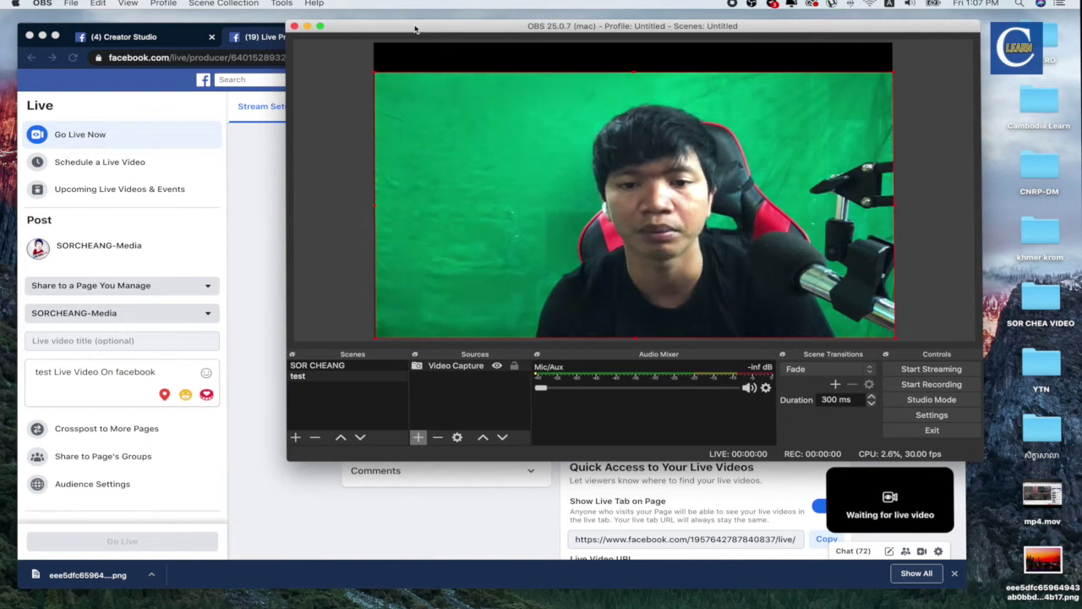
- Add a new Image source named "Image" to the test scene
click(417, 437)
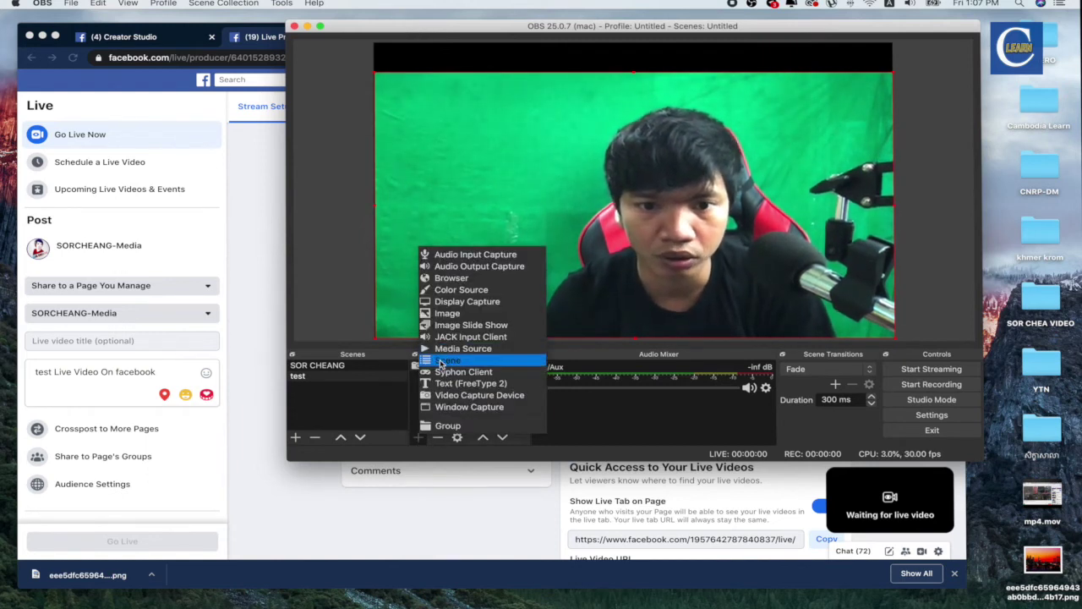
click(454, 313)
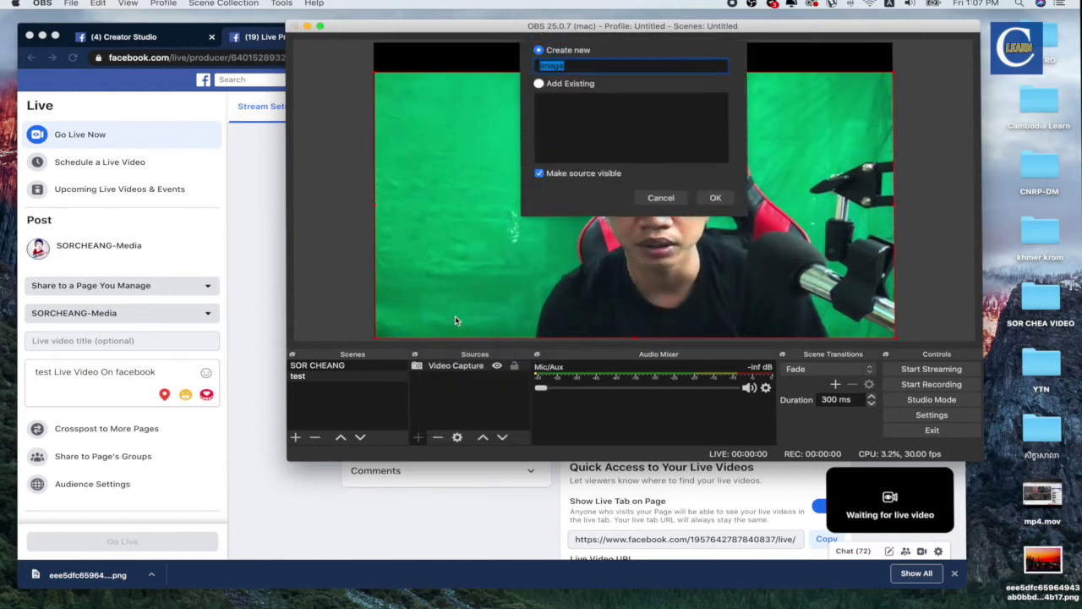
click(715, 199)
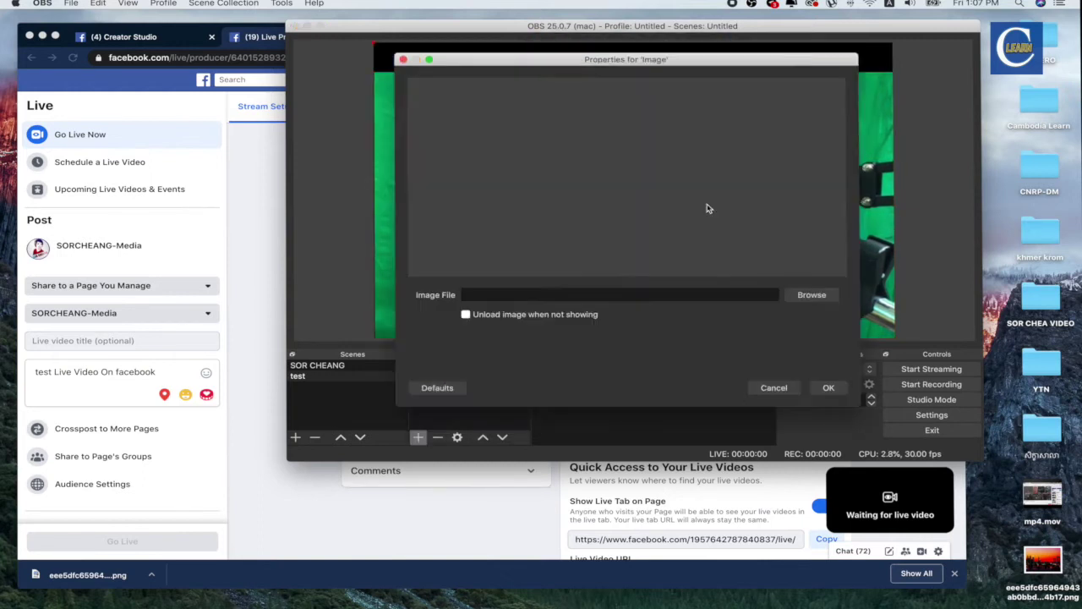
- Load the skyline picture eee5dfc65964943ab0bbdc0f7b134b17.png from the Desktop into the Image source and accept its properties
click(816, 295)
scroll(574, 241, down, 2)
scroll(575, 241, down, 2)
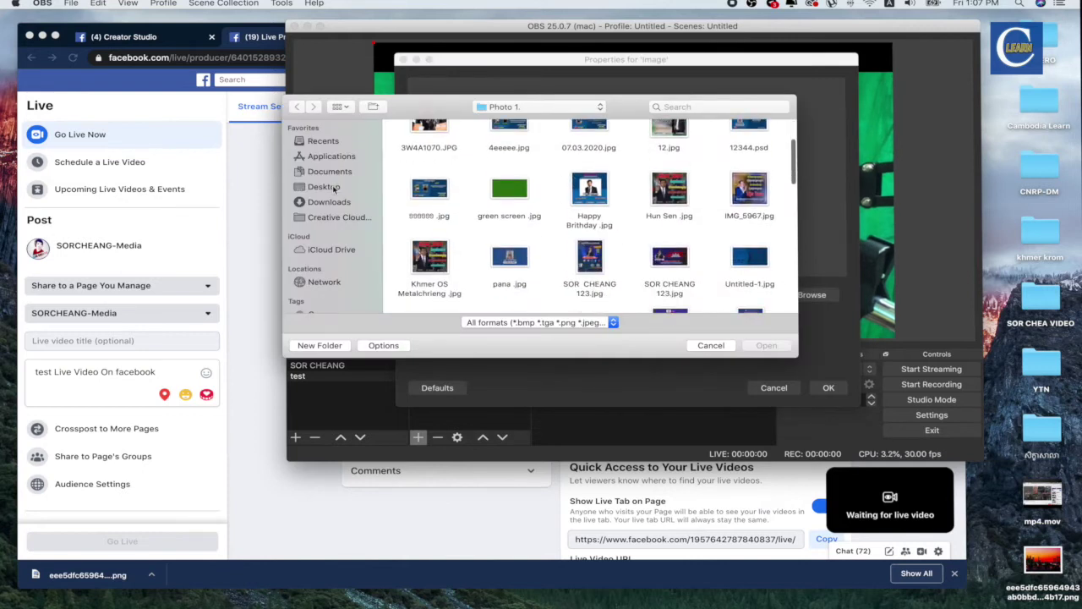
key(super+shift+d)
click(656, 152)
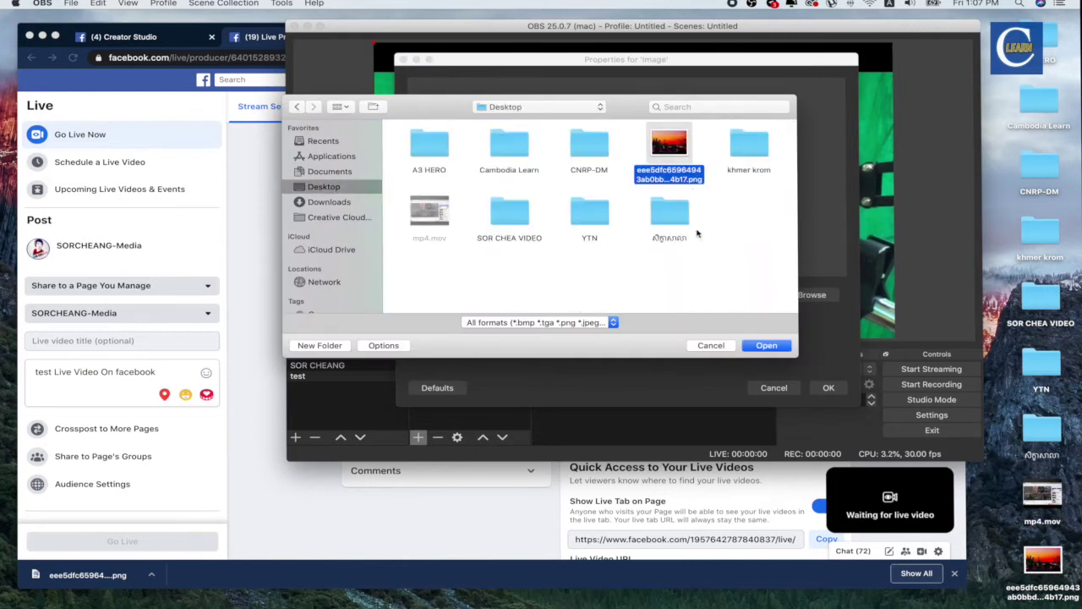
click(766, 346)
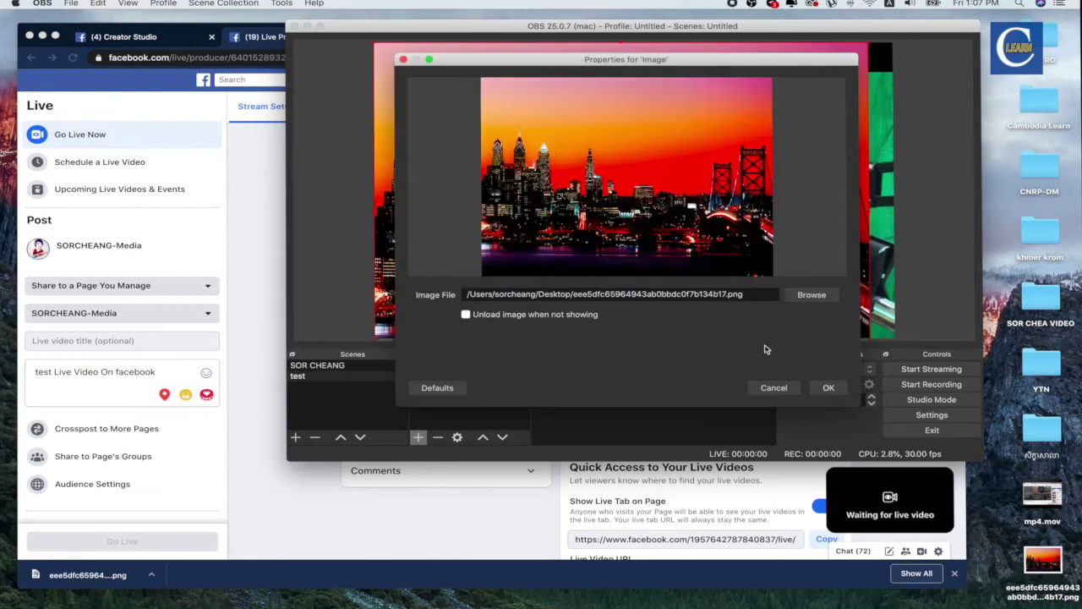
click(828, 387)
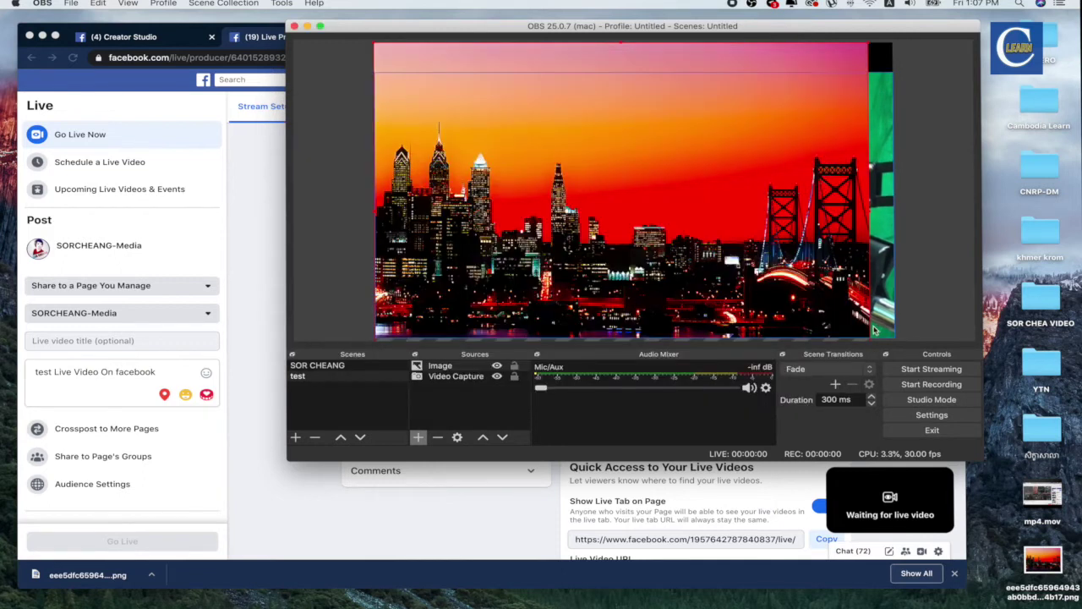
- Stretch the skyline image to fill the canvas and place its source below the Video Capture source
drag(845, 71, 893, 42)
mouse_move(461, 376)
mouse_down()
mouse_move(458, 361)
mouse_move(452, 389)
mouse_up()
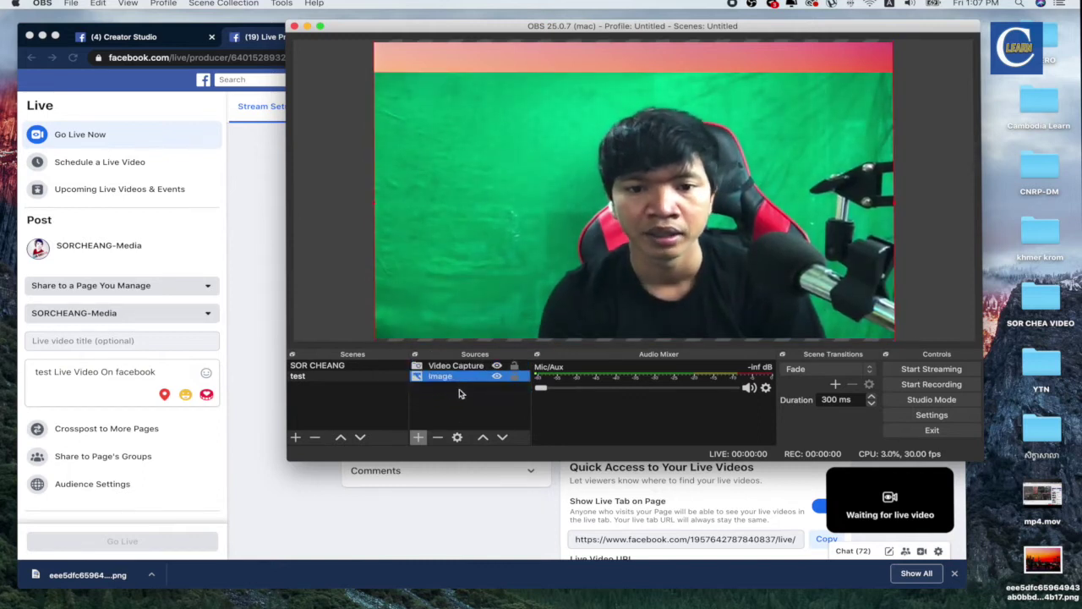
- Shrink the camera picture and position it in the lower-right part of the canvas
click(562, 195)
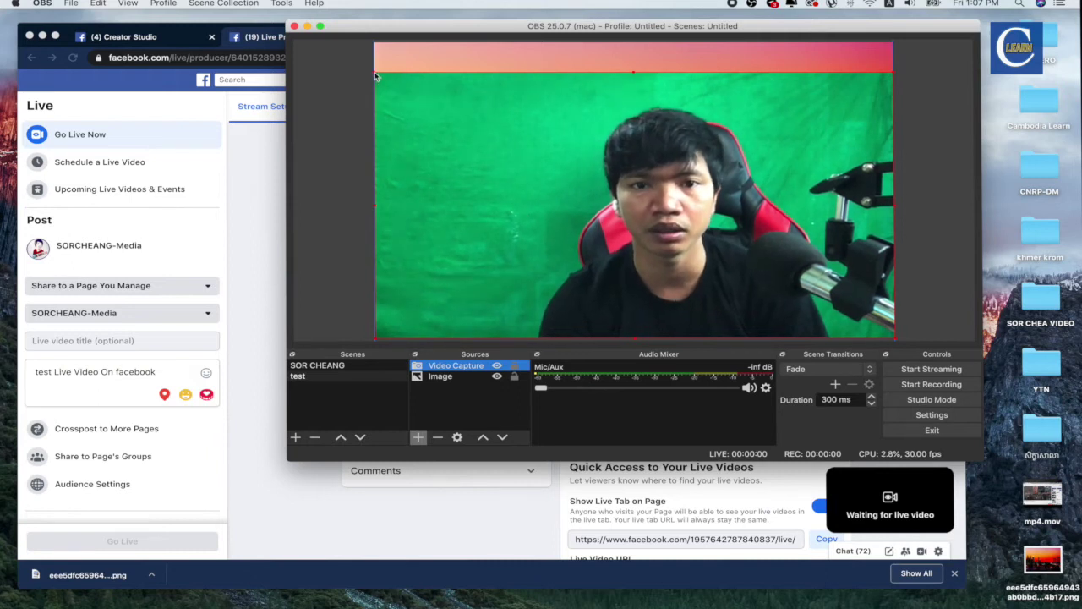
drag(376, 75, 566, 142)
drag(725, 173, 732, 174)
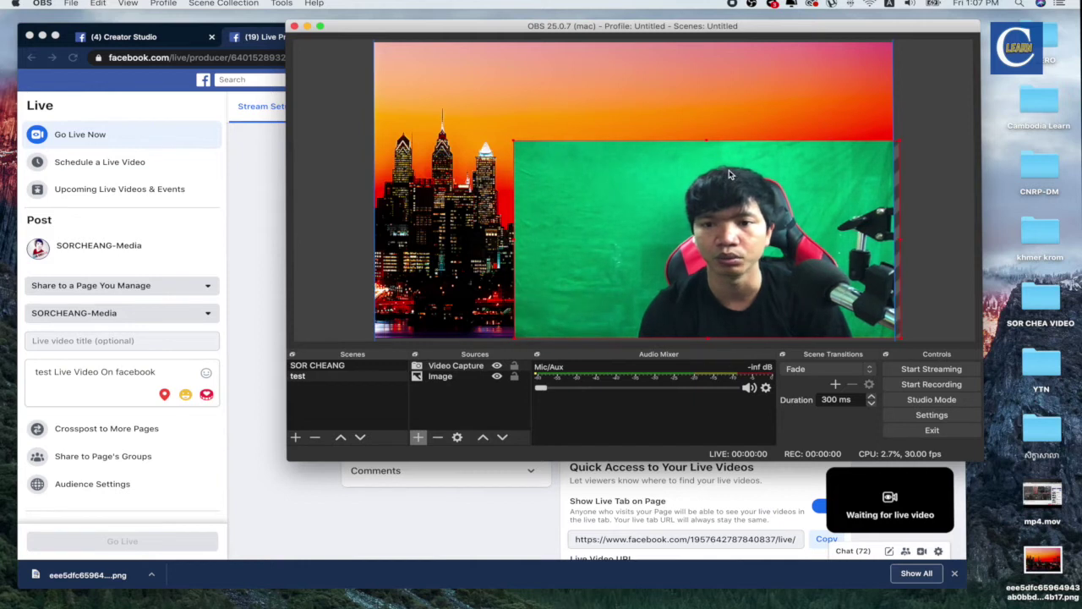
- Open the filters of the Video Capture source
click(463, 367)
right_click(463, 367)
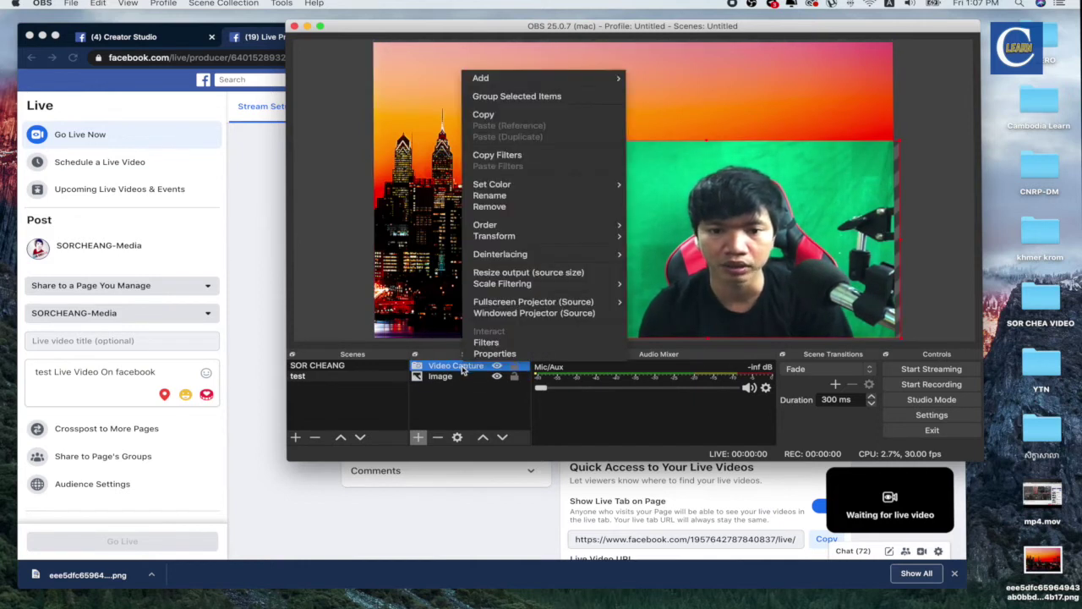
click(511, 343)
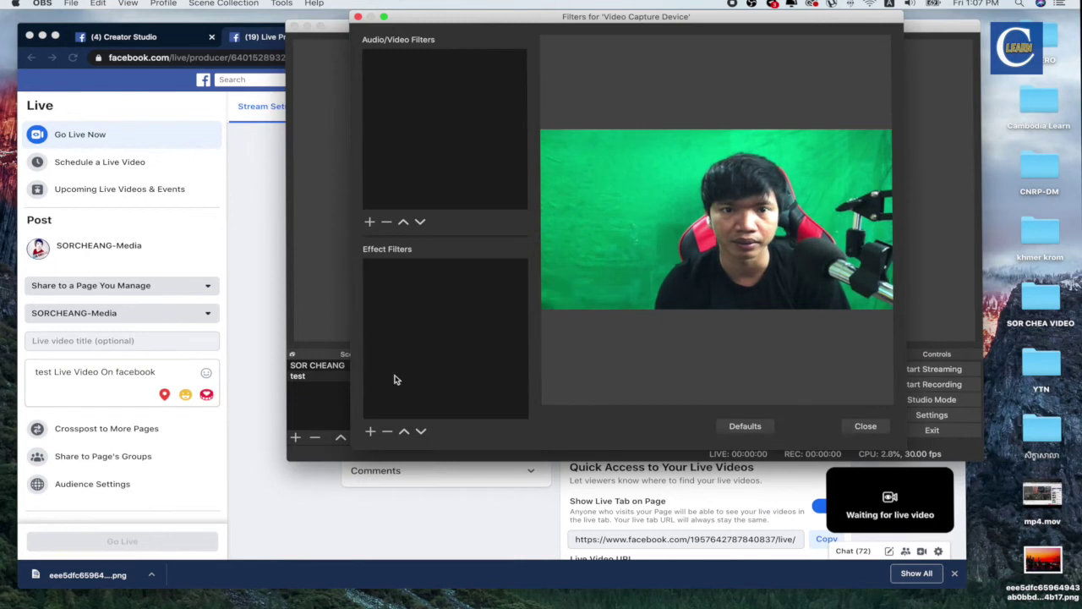
click(378, 430)
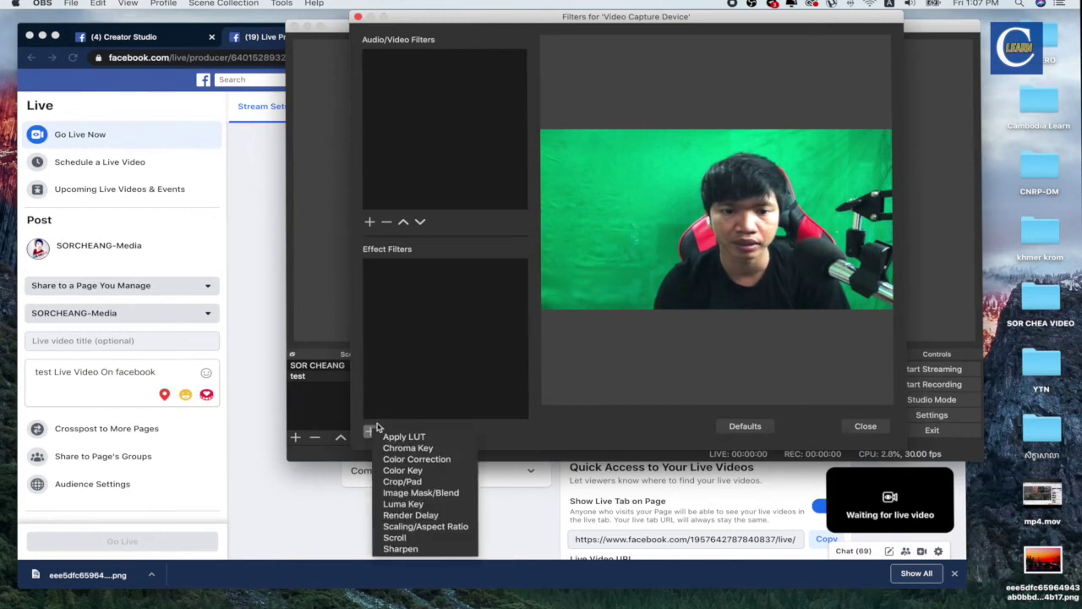
click(426, 450)
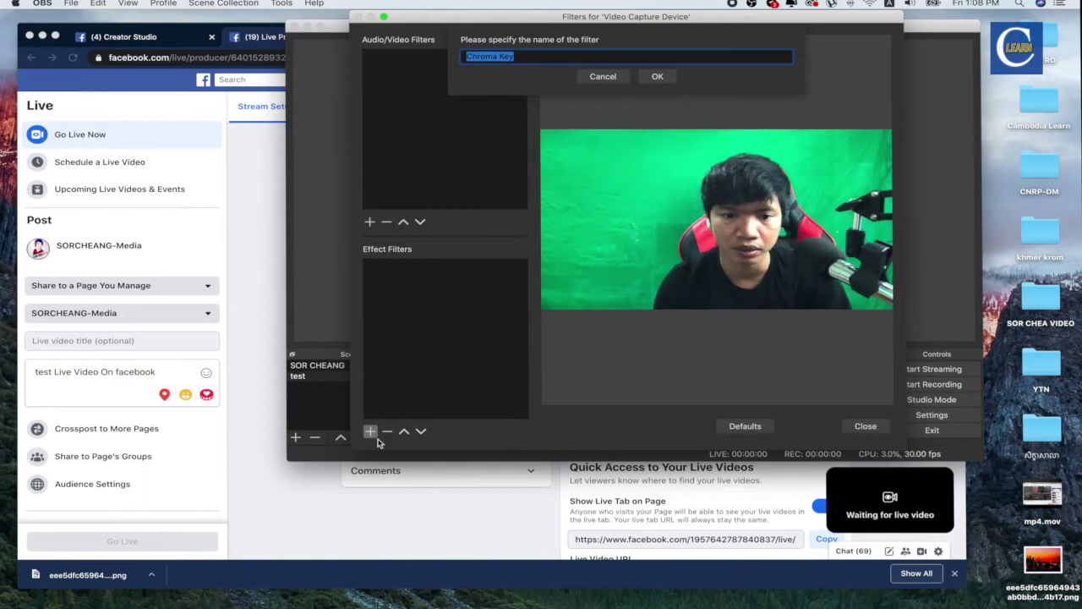
click(596, 76)
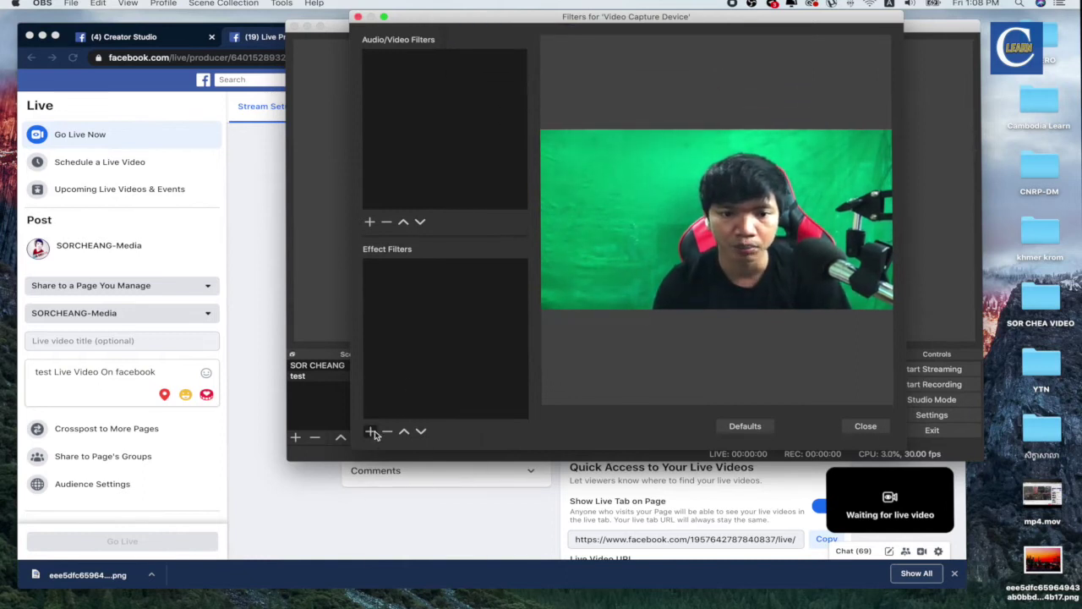
- Add a Chroma Key effect filter to the camera source with its default name and green key colour, and close the filters
click(372, 432)
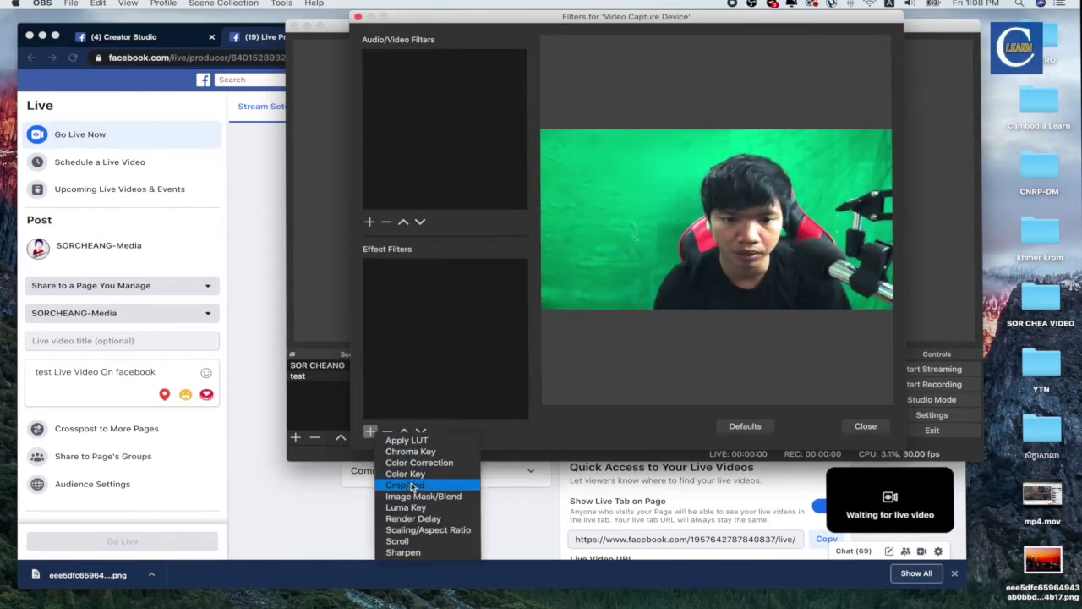
click(409, 451)
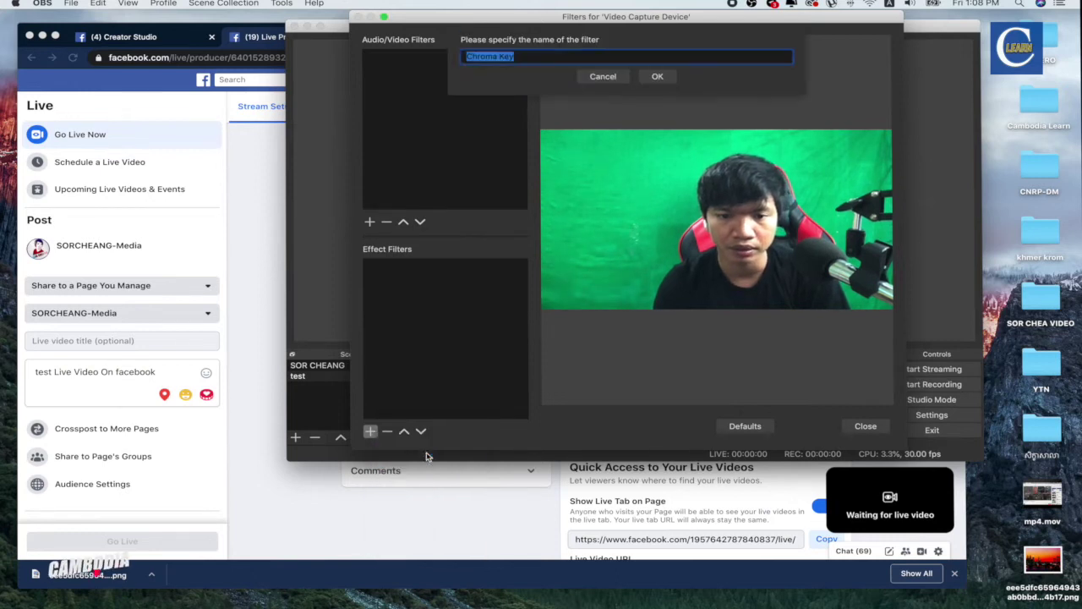
click(659, 77)
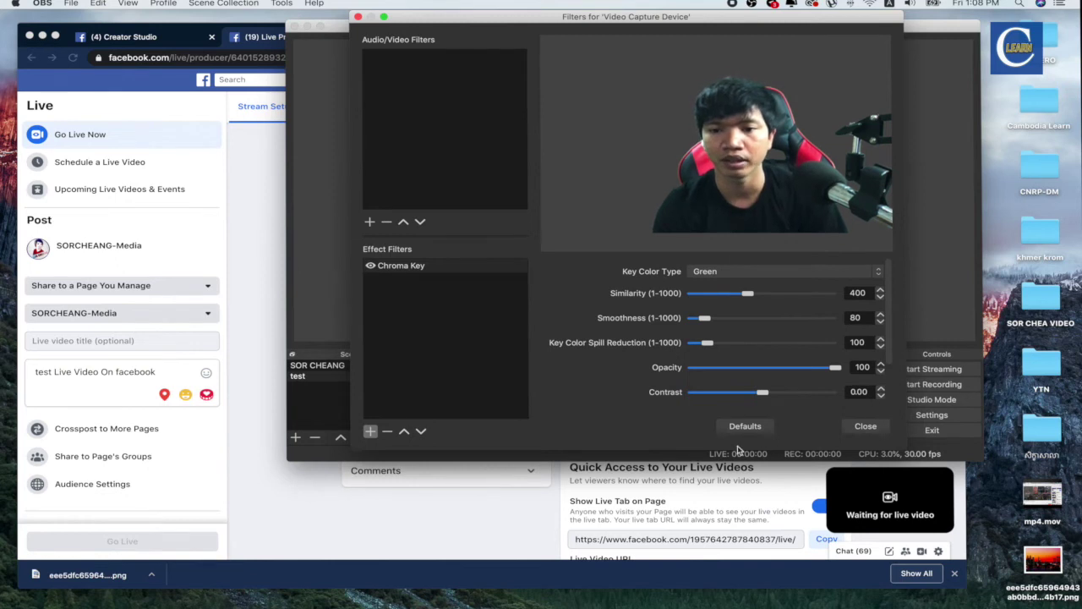
click(859, 429)
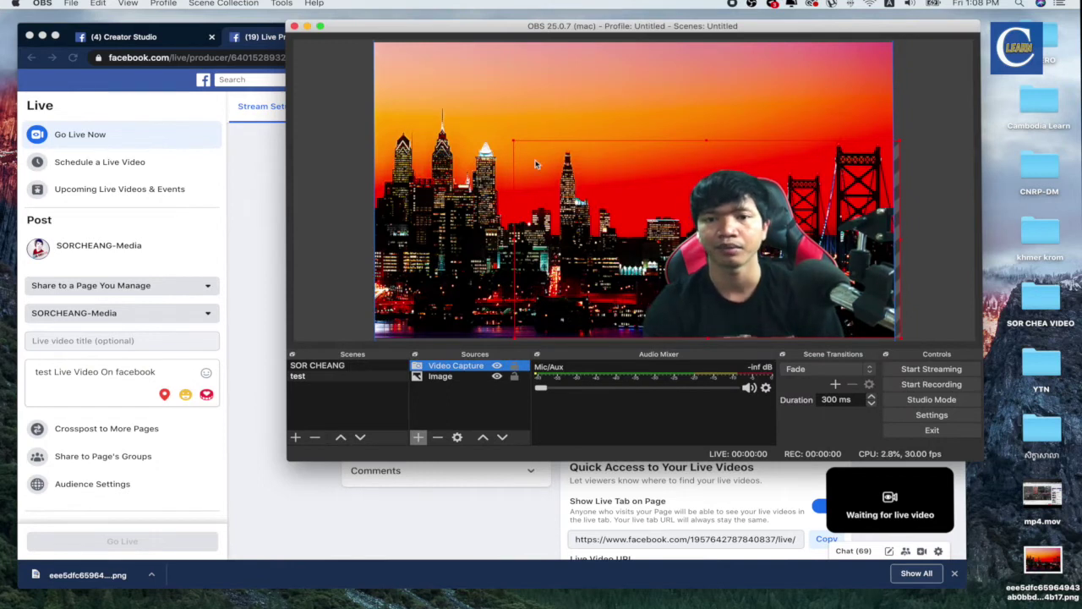
- Enlarge the keyed camera picture and shift it slightly right on the canvas, keeping it on the lower edge
drag(515, 146, 445, 93)
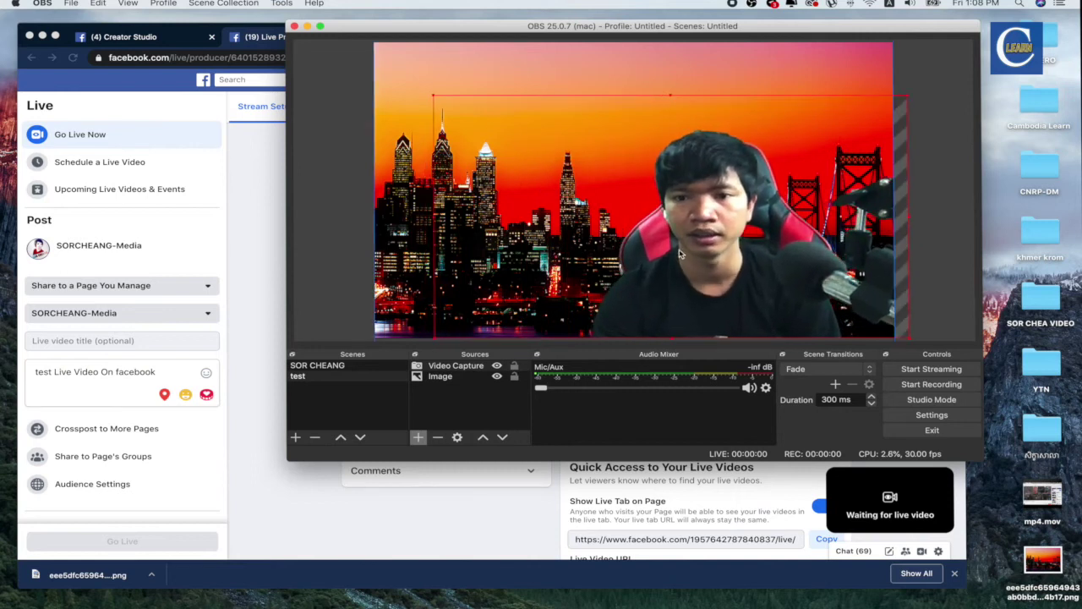
drag(689, 252, 702, 258)
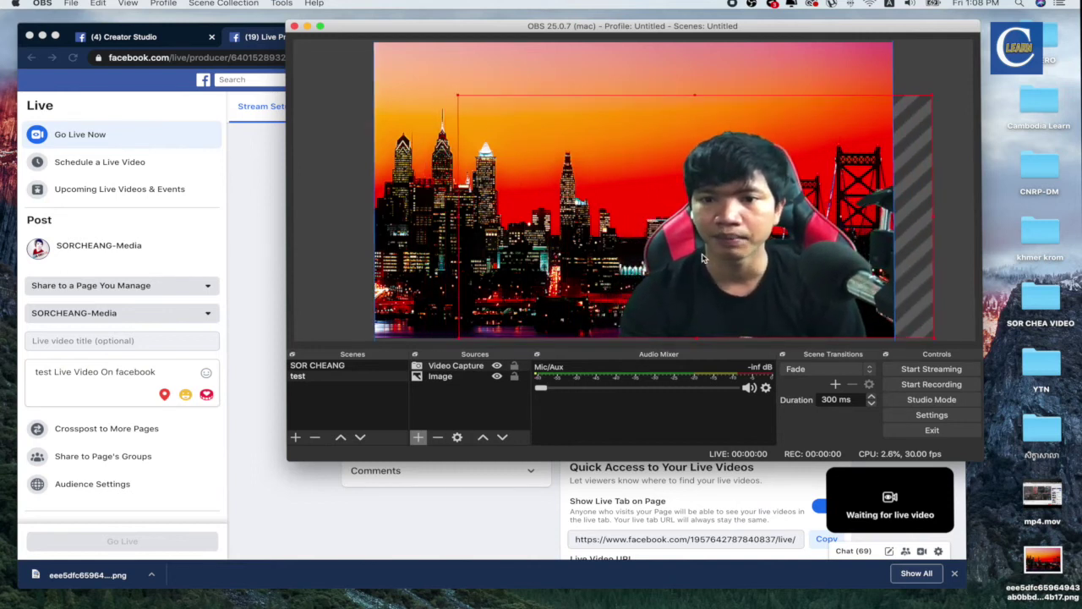
- Add a new Image source named "Image 2" to the test scene
click(444, 375)
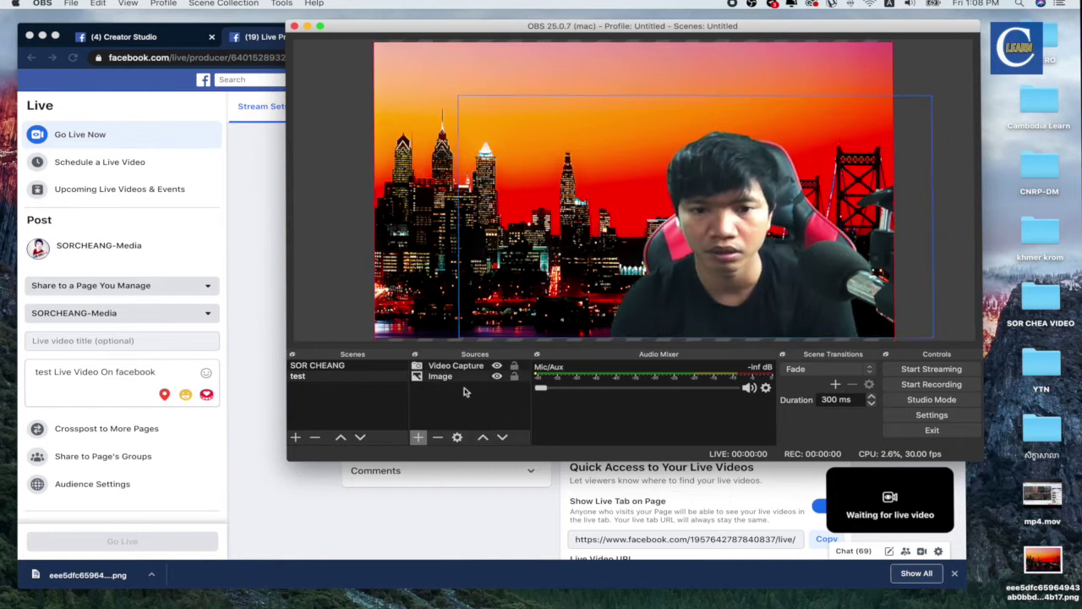
click(420, 437)
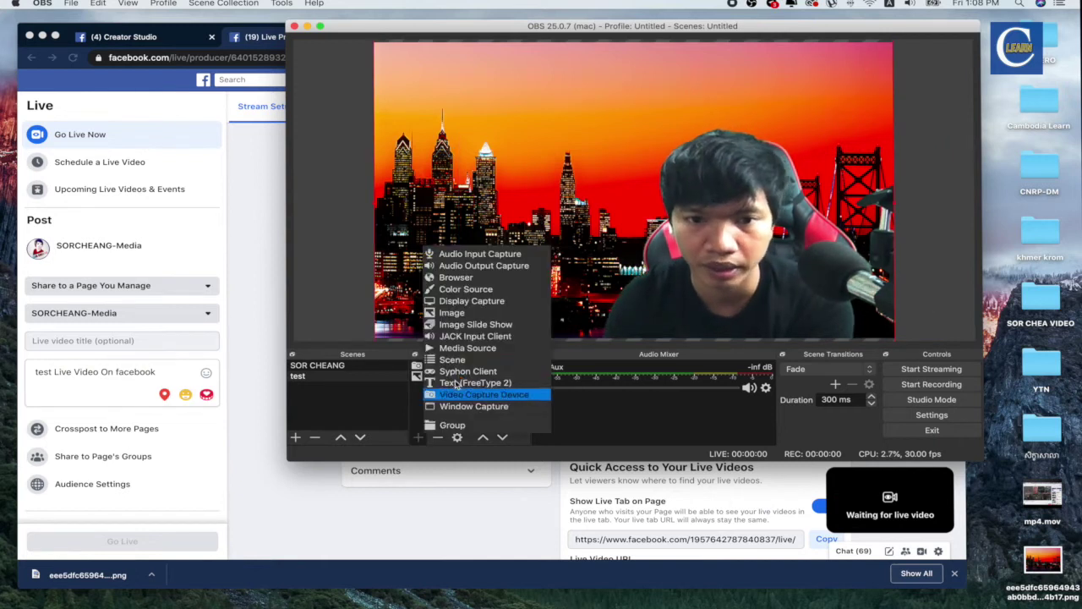
click(457, 314)
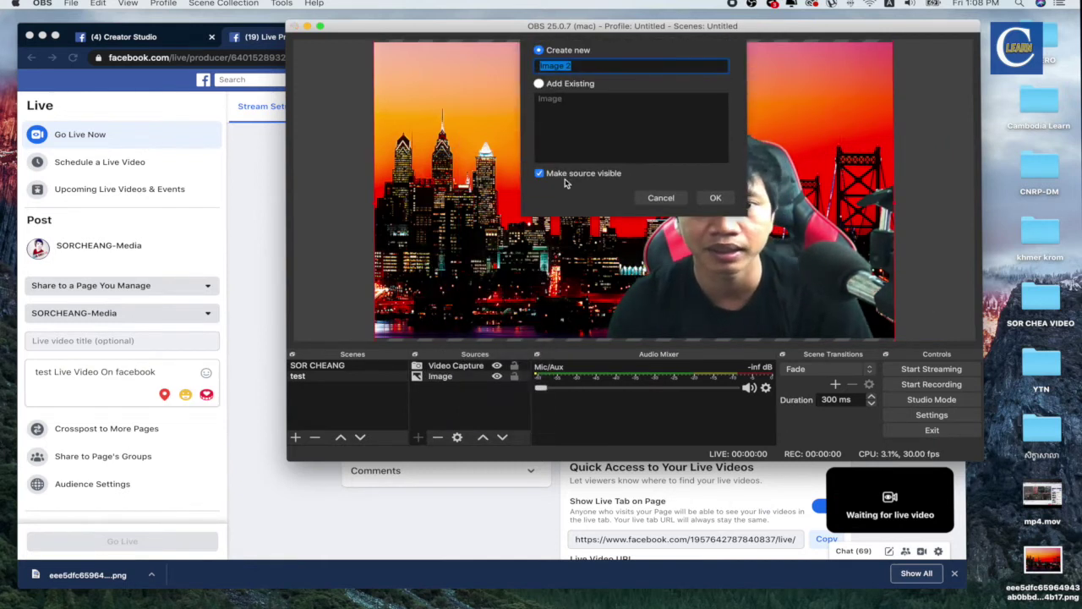
click(712, 197)
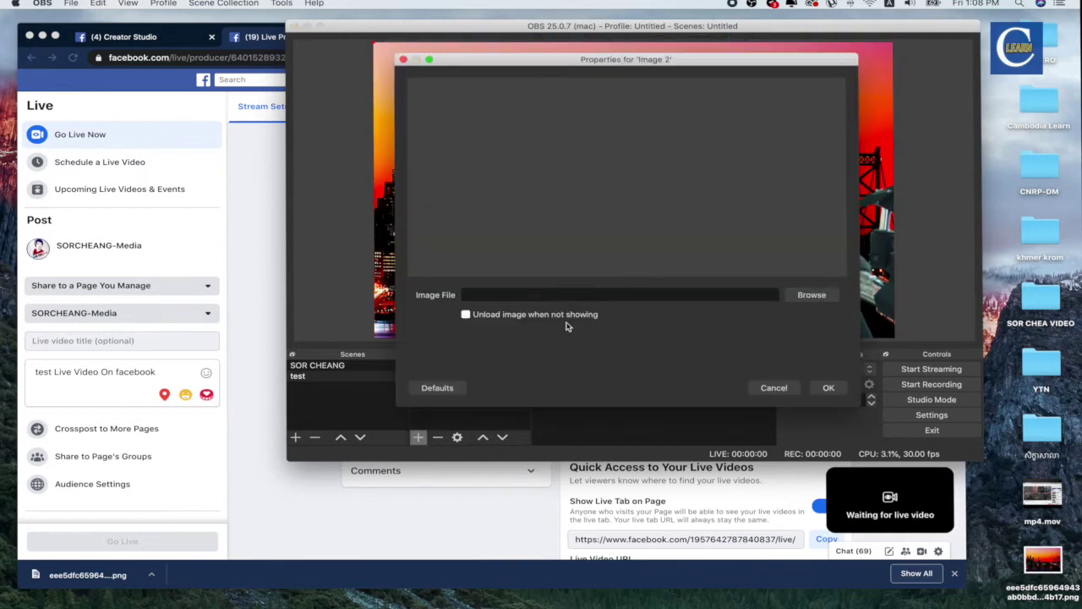
- Load the banner file ending in "1.png" from the Desktop video folder's png subfolder into Image 2 and fit it to the canvas width at the lower edge
click(811, 296)
click(329, 202)
click(324, 186)
double_click(508, 213)
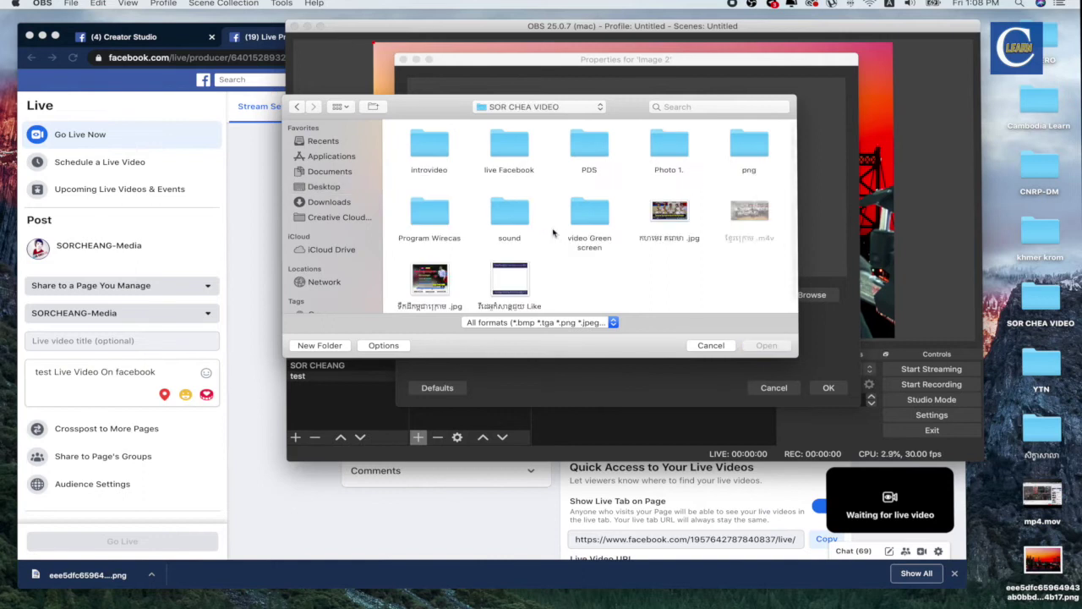
double_click(750, 151)
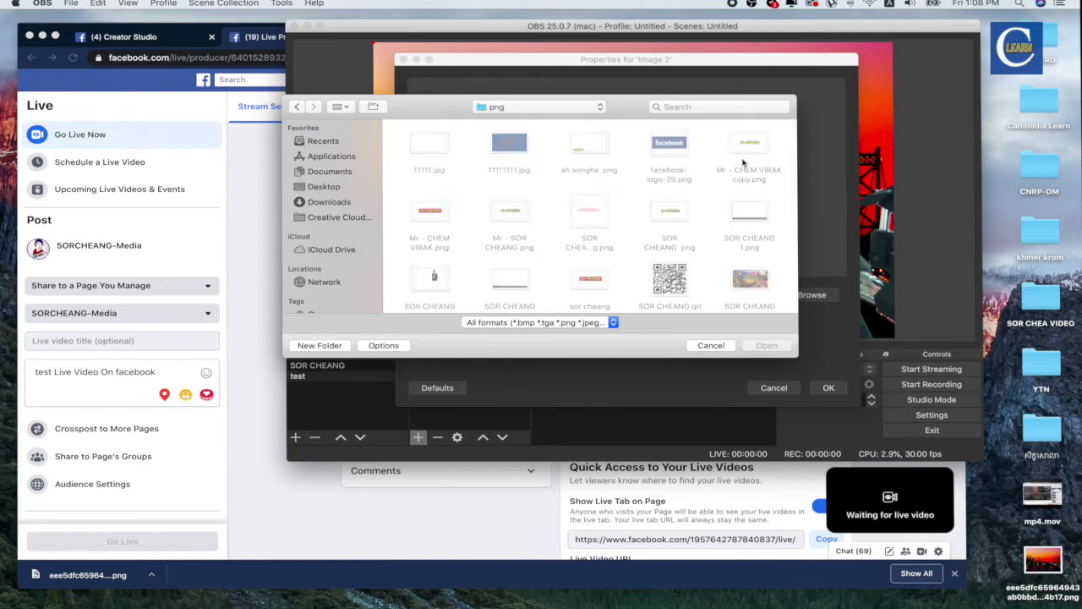
scroll(745, 186, down, 2)
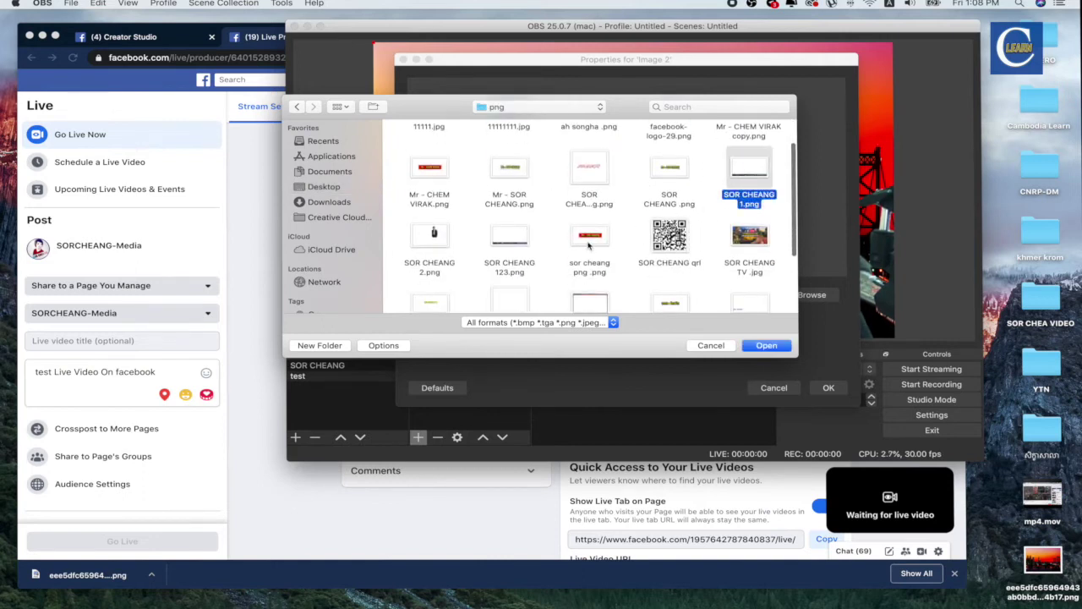
click(764, 345)
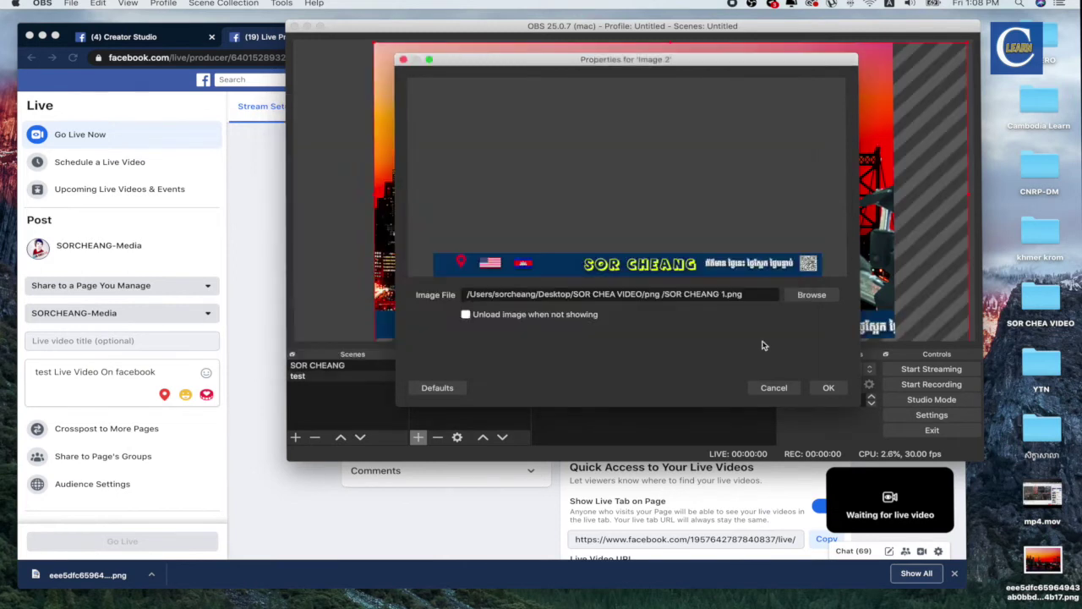
click(829, 388)
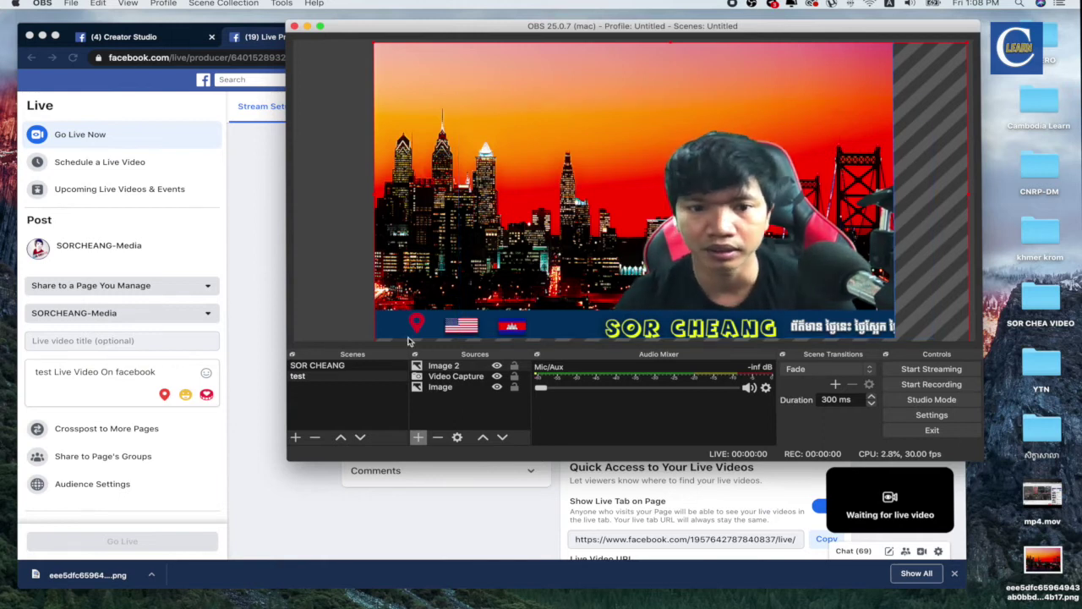
drag(378, 50, 373, 73)
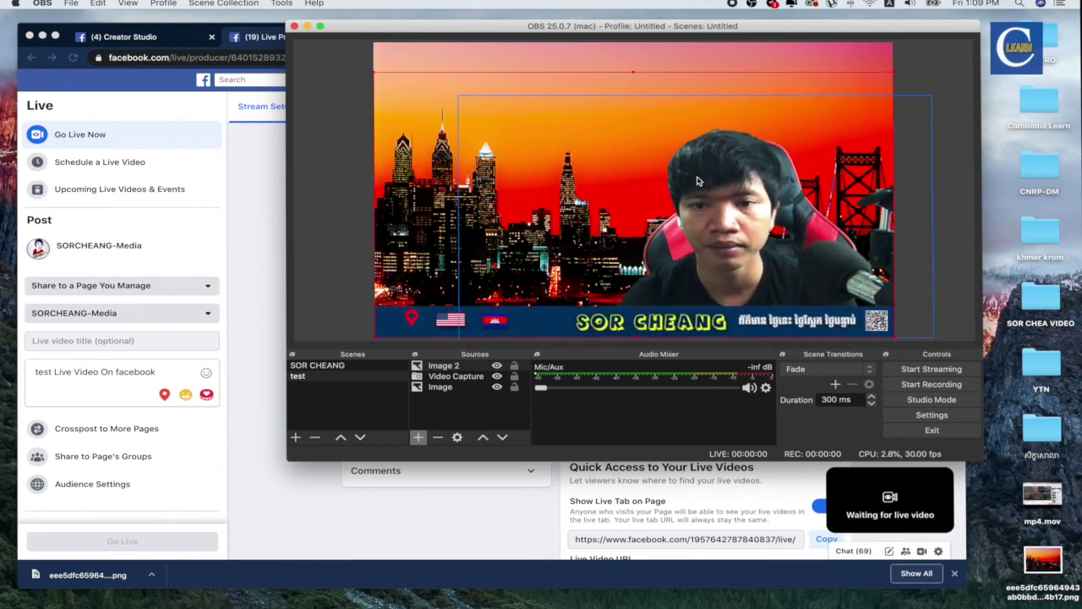
- Raise the camera picture to sit on the banner, enlarge it to the canvas's upper edge and shift it slightly right
click(695, 203)
click(692, 237)
drag(692, 268, 693, 239)
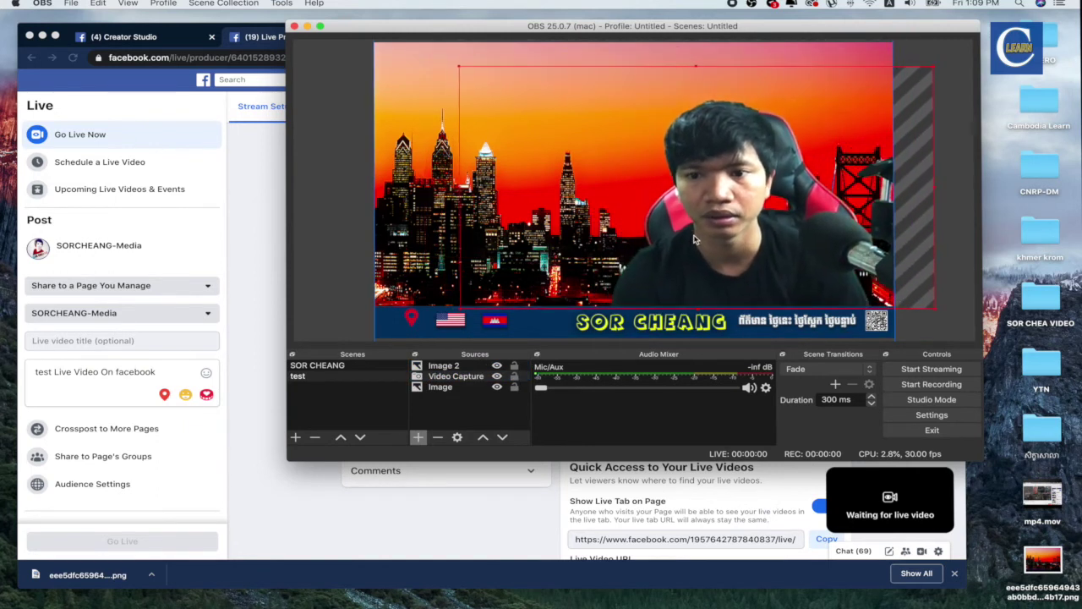
drag(459, 65, 413, 46)
drag(517, 119, 538, 121)
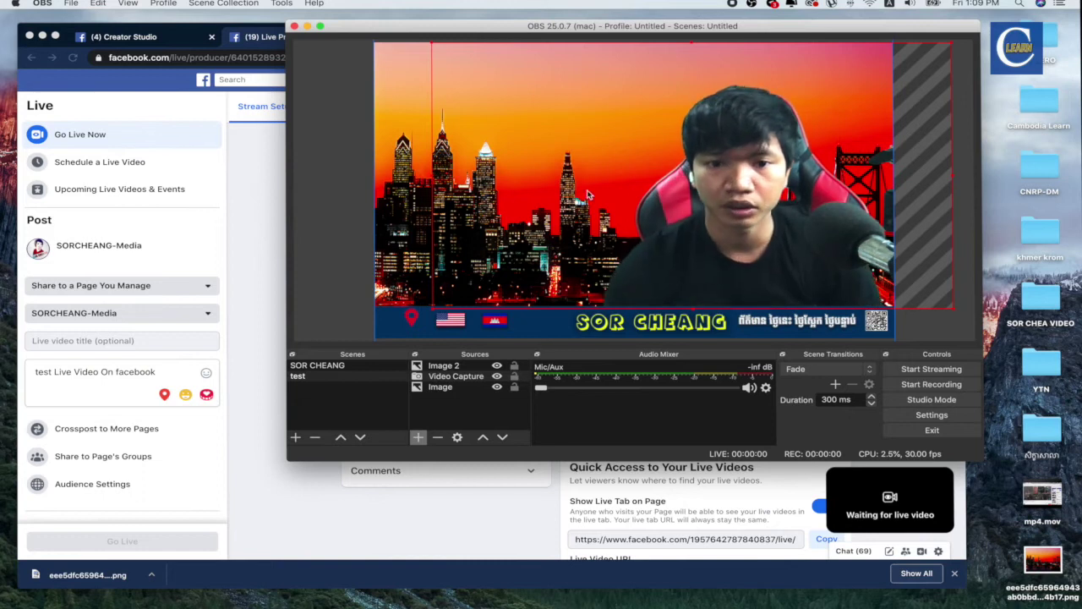
- Turn off the Chroma Key filter on the Video Capture source and close the filters
click(448, 376)
right_click(441, 381)
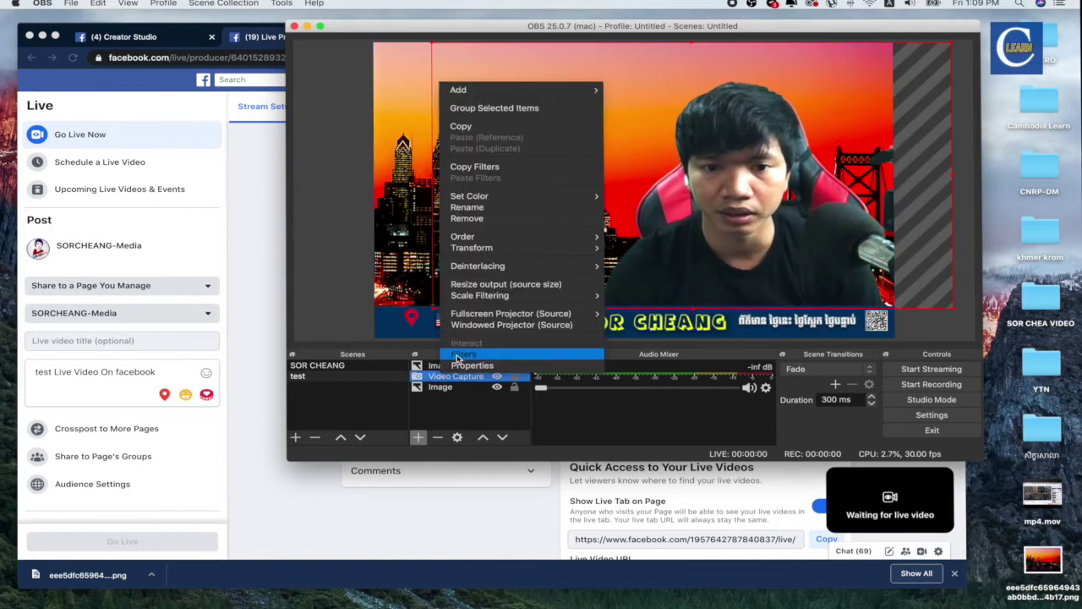
click(478, 353)
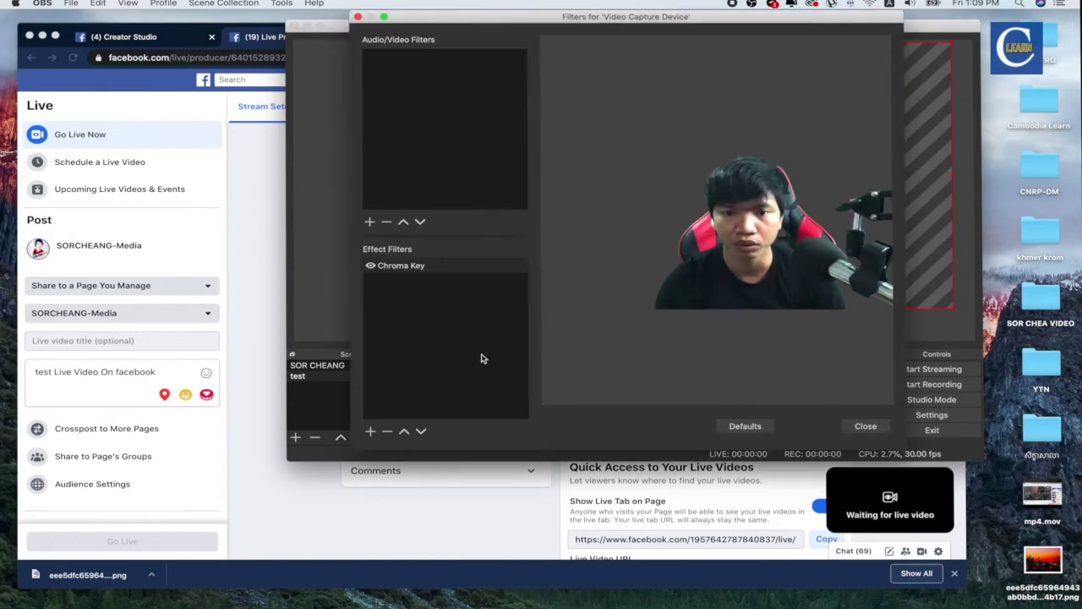
click(372, 267)
click(865, 425)
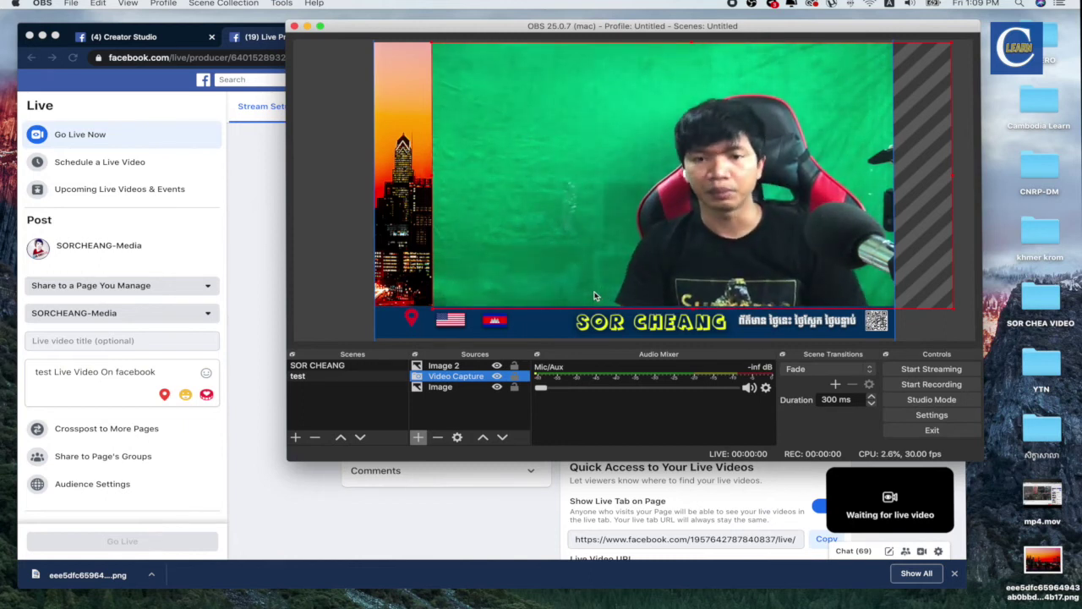
- Turn the Chroma Key filter on the Video Capture source back on and close the filters
right_click(461, 380)
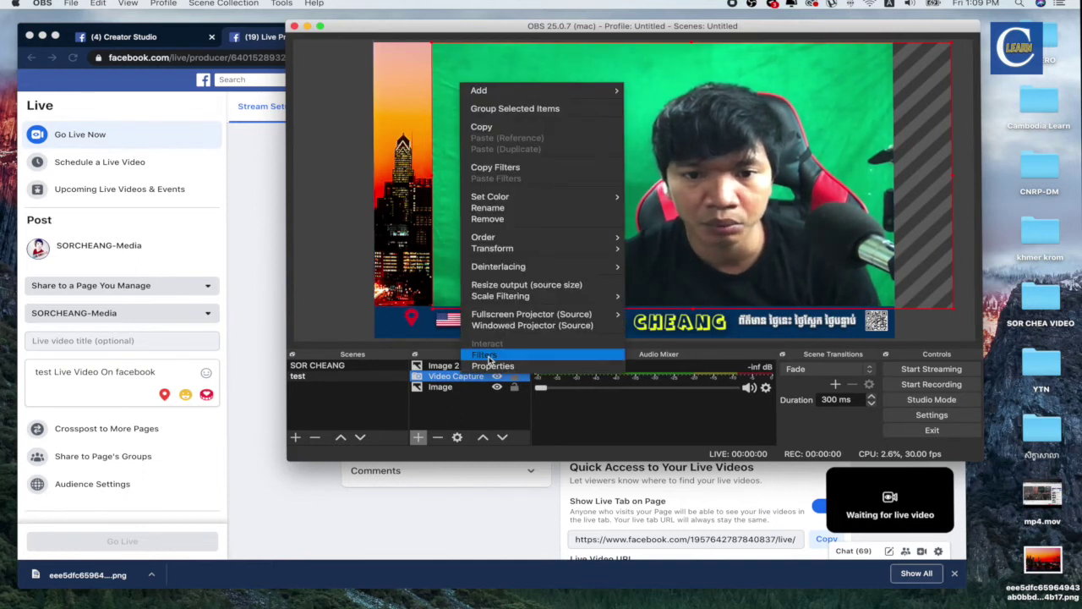
click(495, 358)
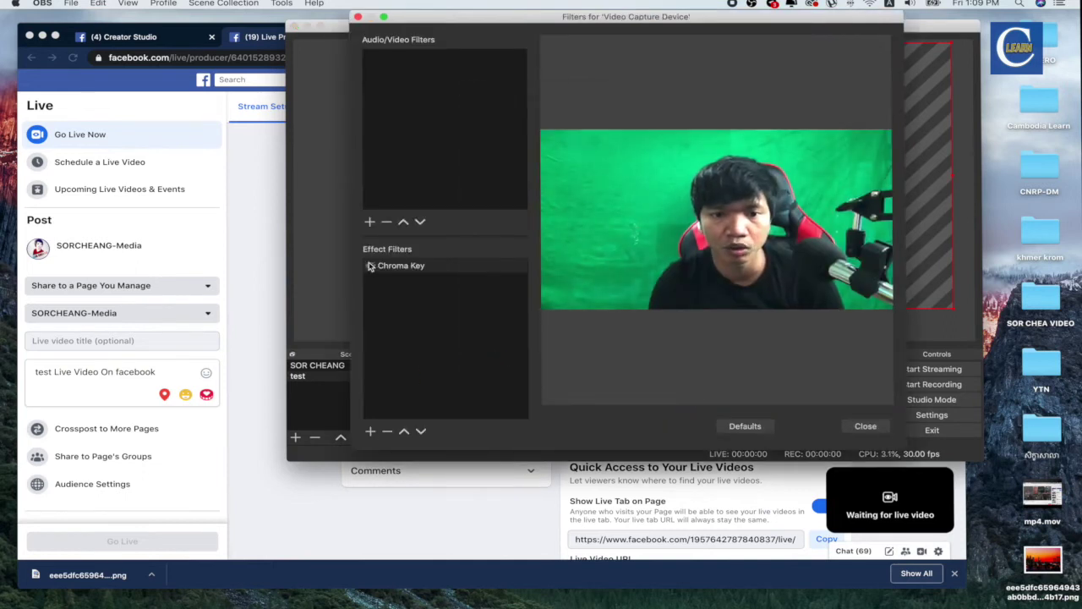
click(370, 266)
click(867, 427)
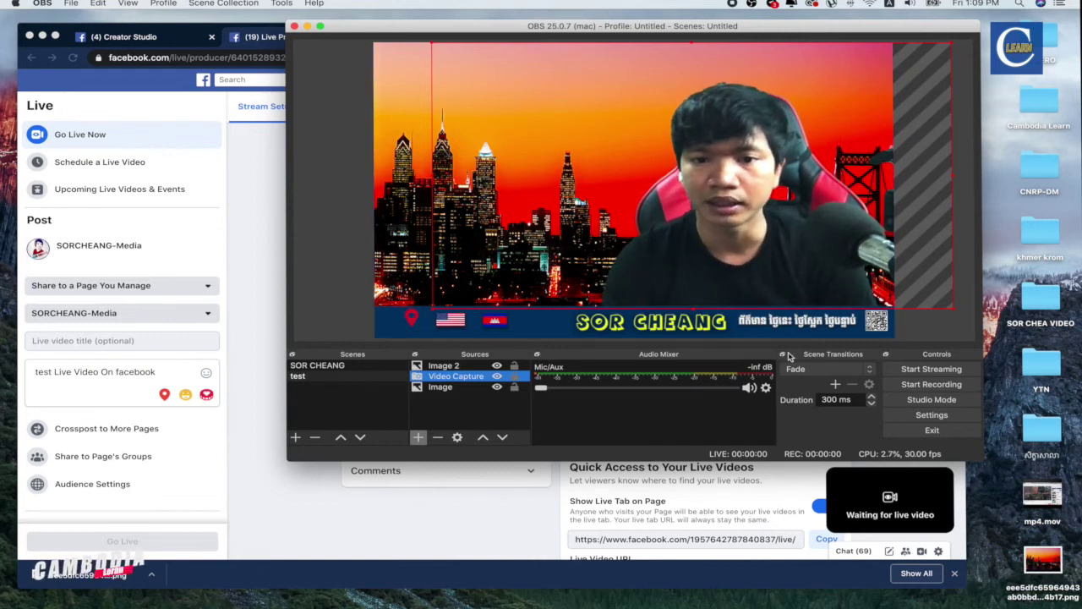
- Delete the empty scene listed above the test scene and confirm its removal
click(457, 365)
click(342, 377)
click(342, 367)
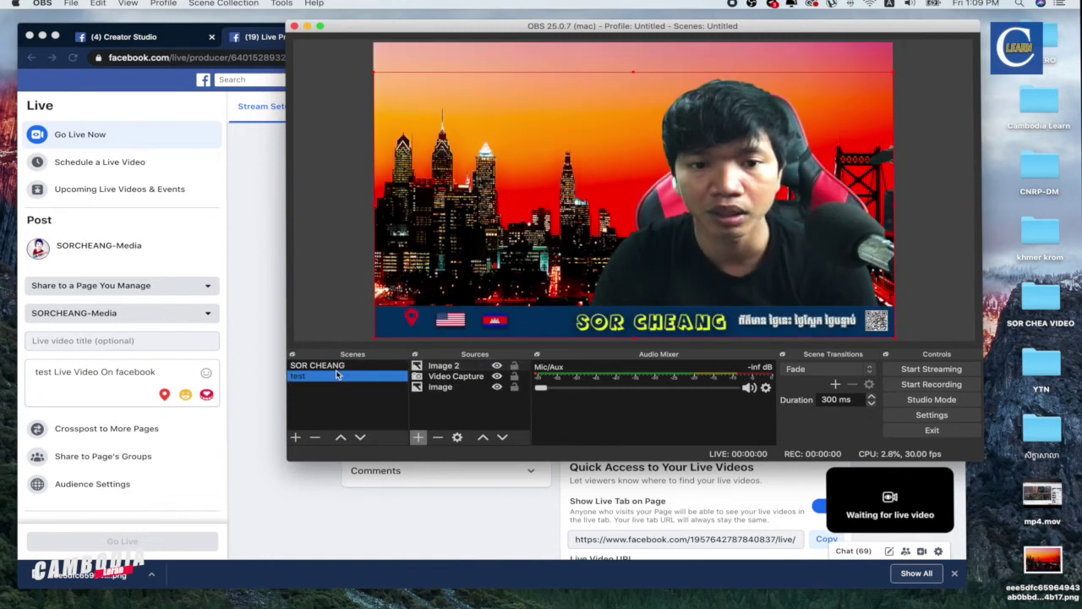
click(345, 367)
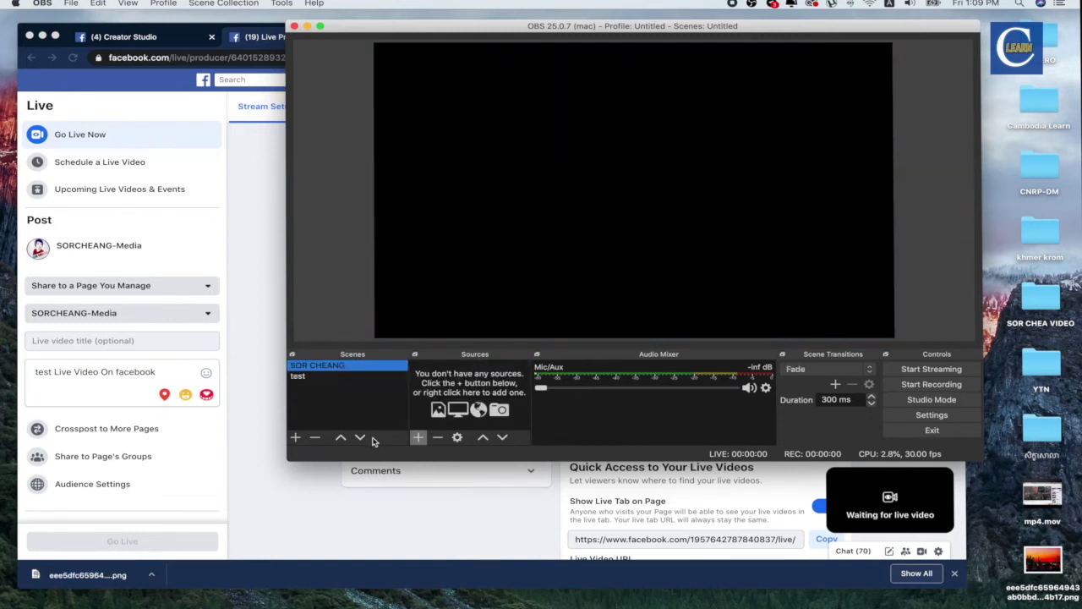
click(314, 438)
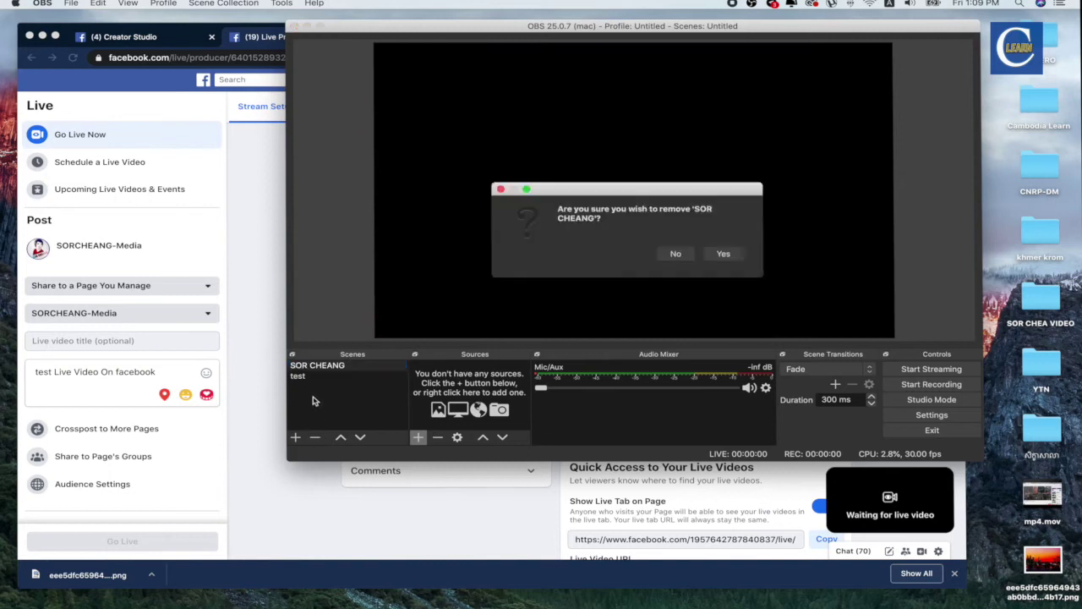
click(725, 254)
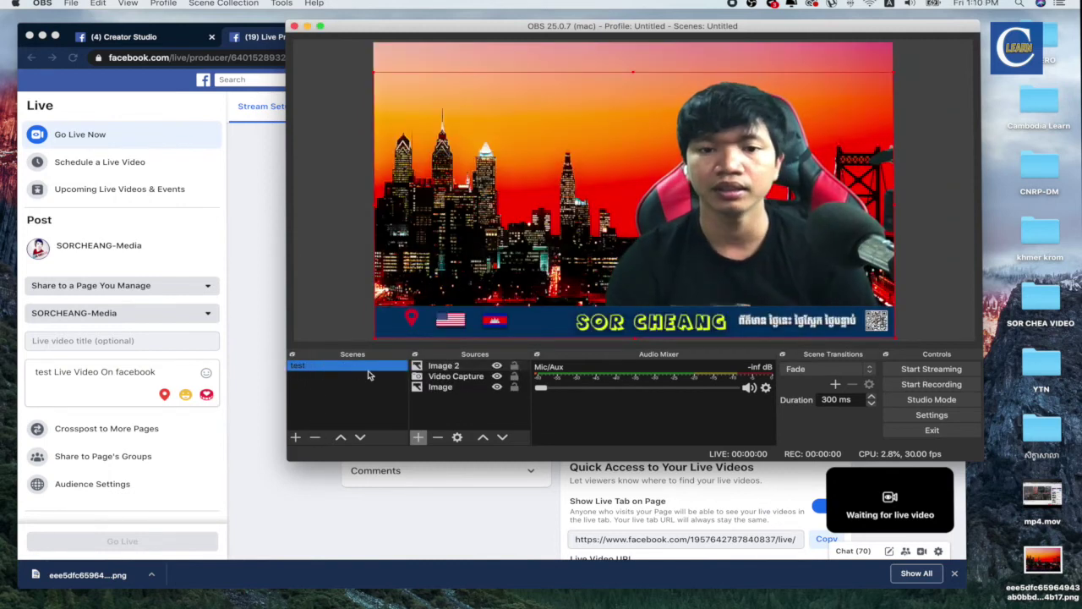
- Create a scene named "Scene 2" and add a Media Source with the default name to it
click(295, 438)
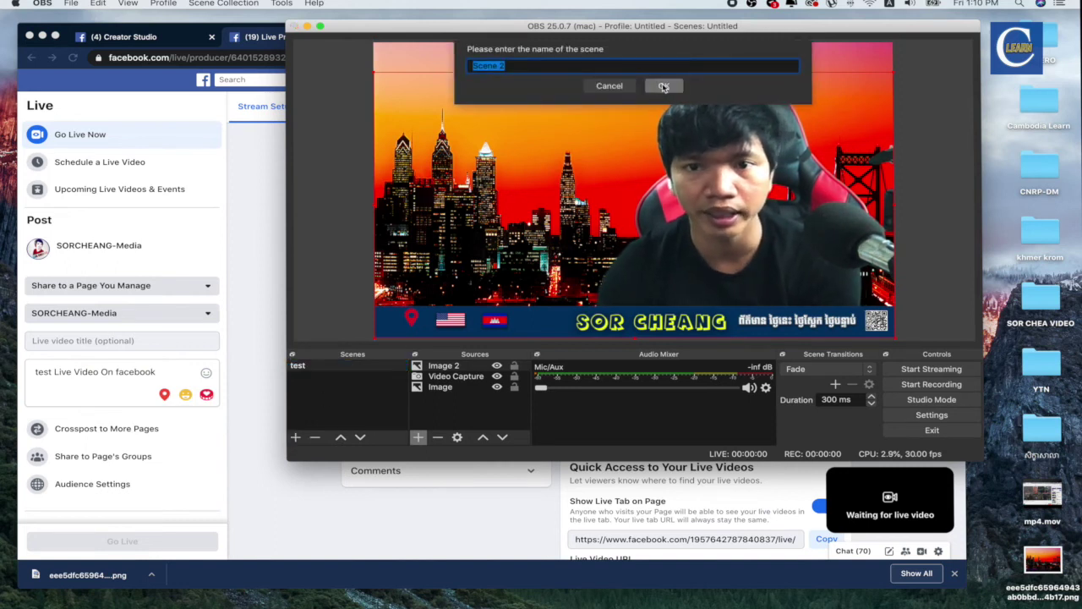
key(Return)
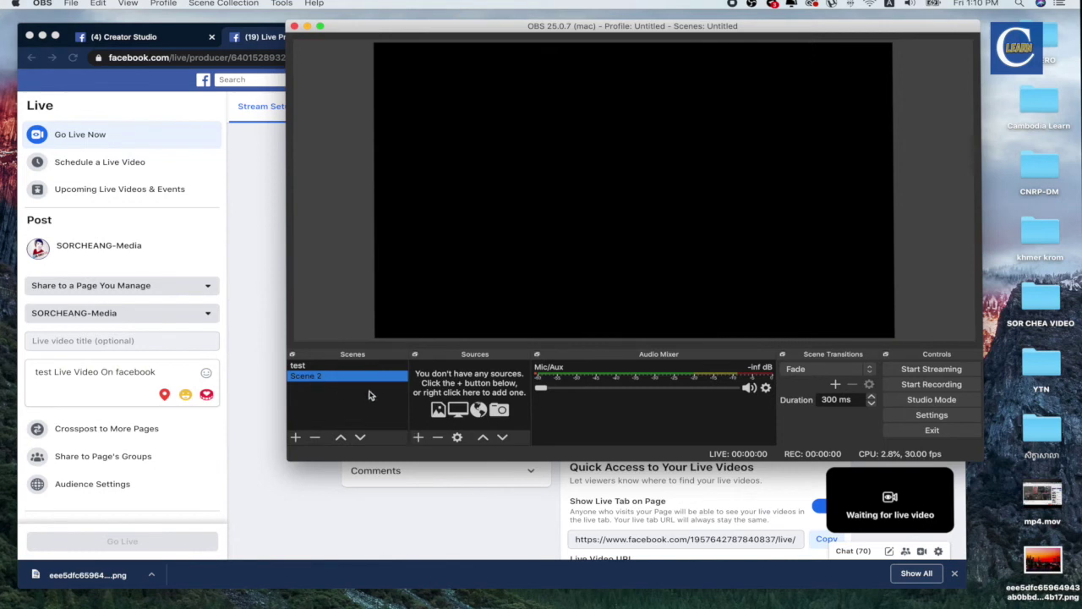
click(415, 436)
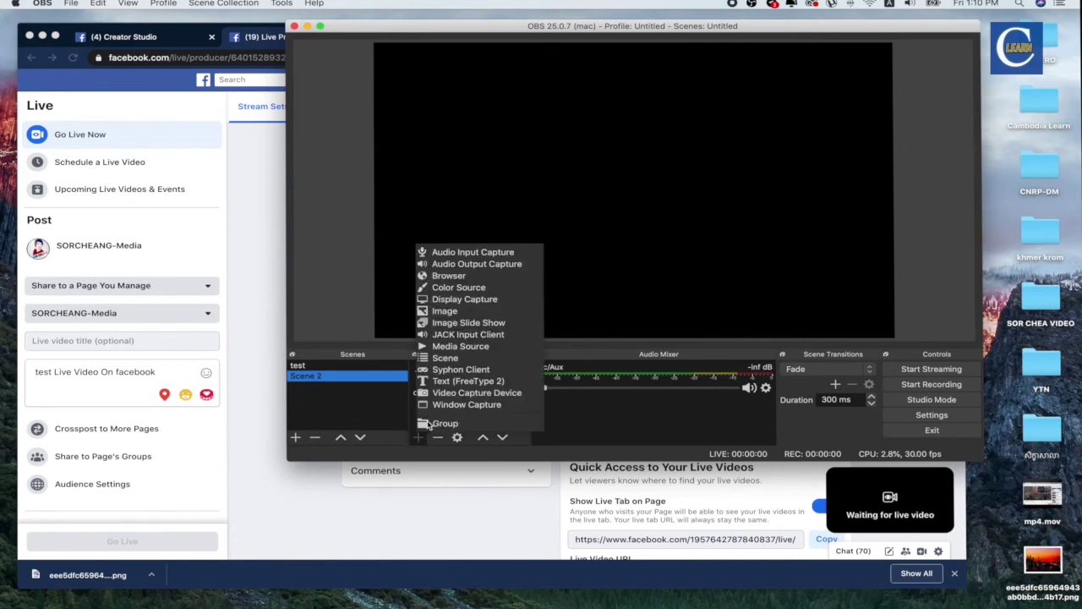
click(481, 346)
click(714, 199)
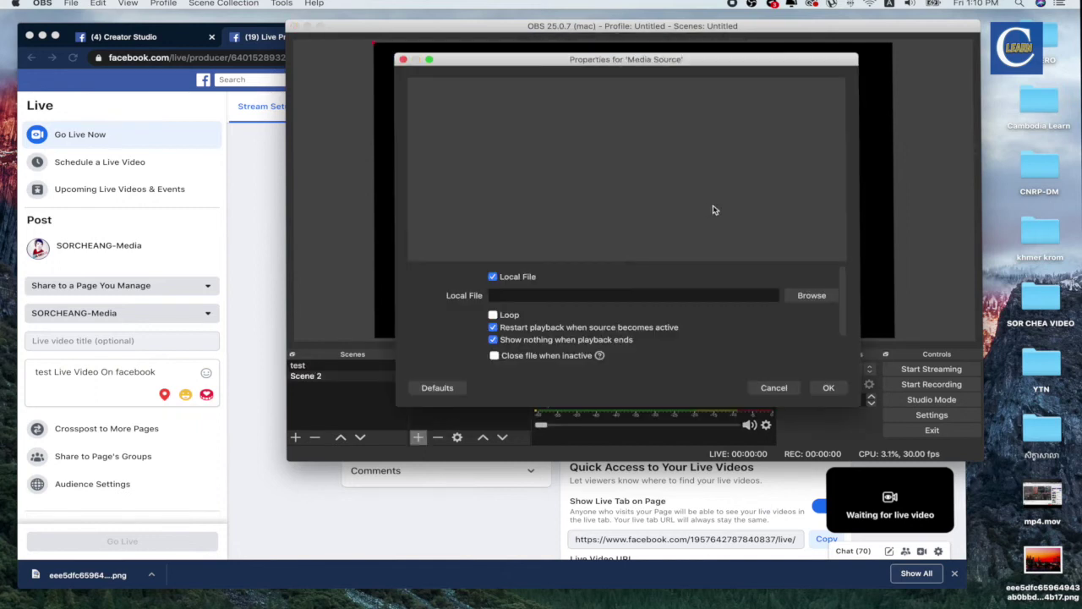
- Load the Downloads video starting "getfvid_10000000_28524" into the Media Source and fit it to the canvas width, centred vertically
click(811, 295)
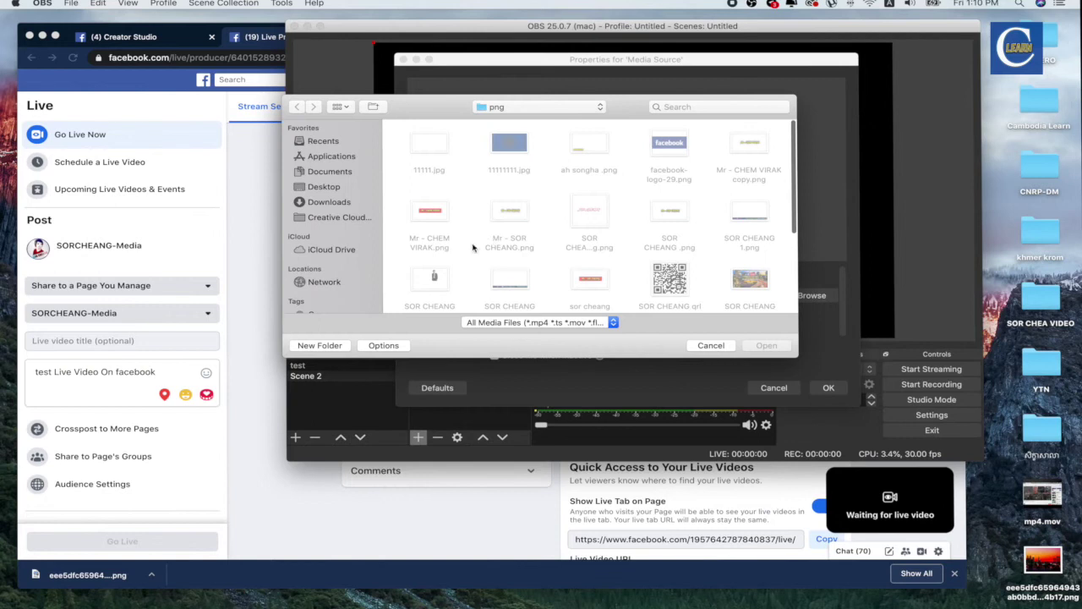
click(328, 202)
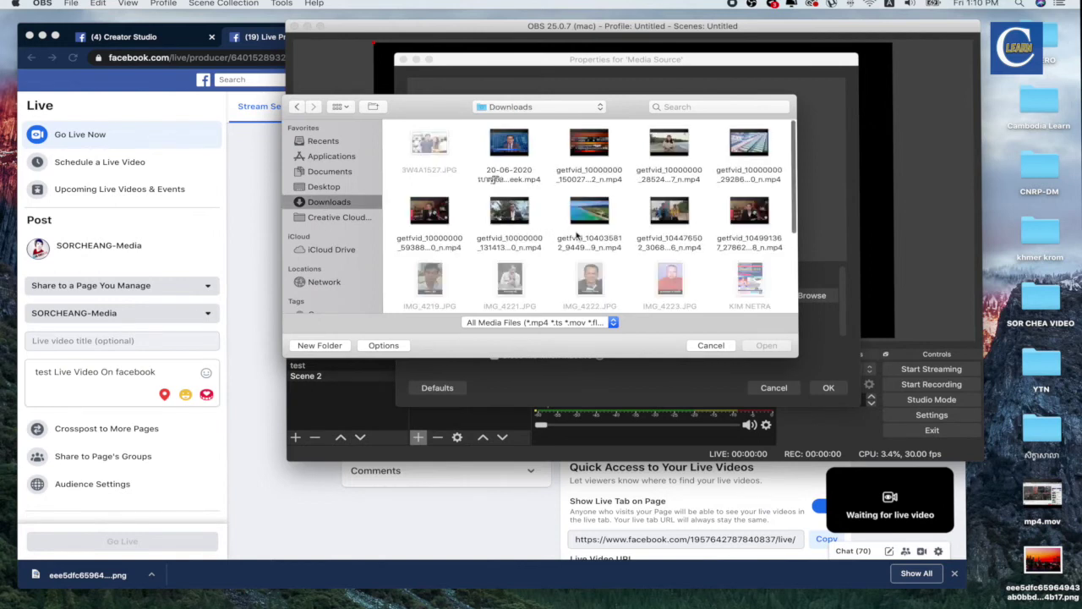
click(668, 145)
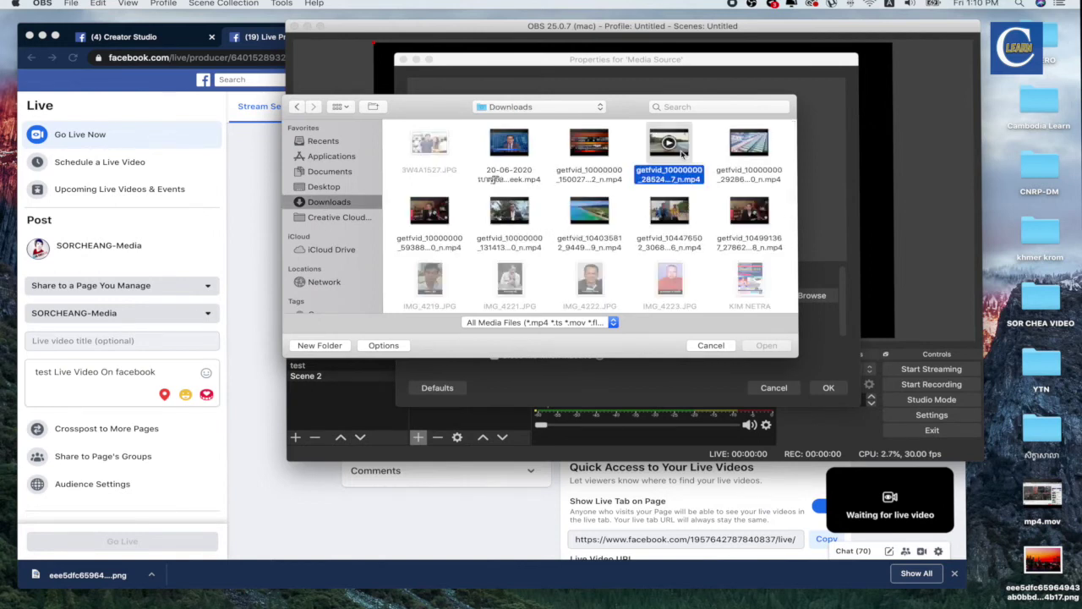
click(766, 345)
click(827, 387)
drag(771, 245, 791, 300)
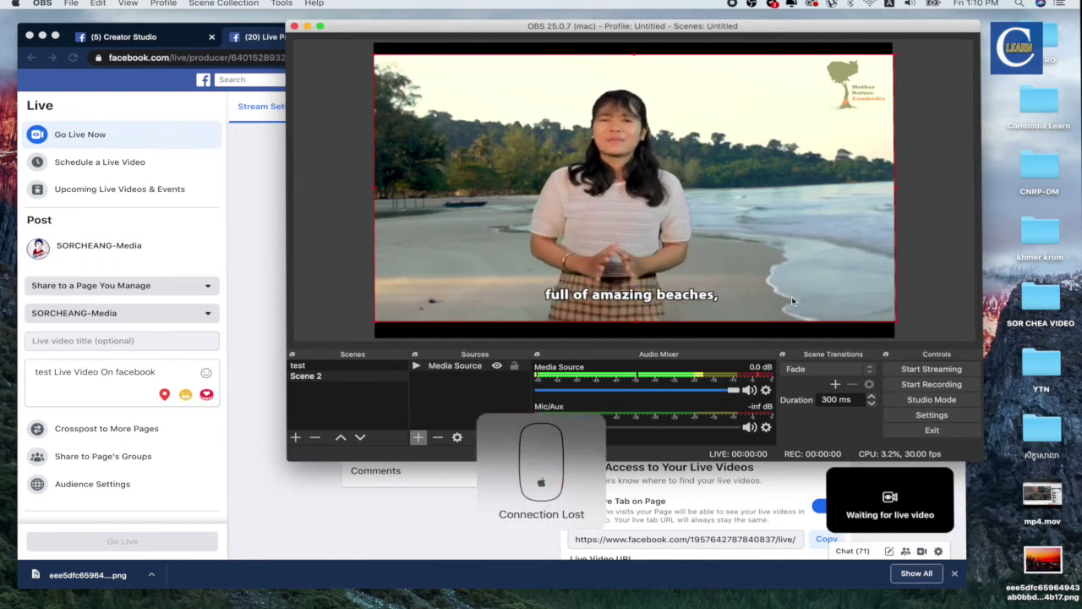
- Try switching between the test scene and Scene 2, finishing on the test scene
click(328, 366)
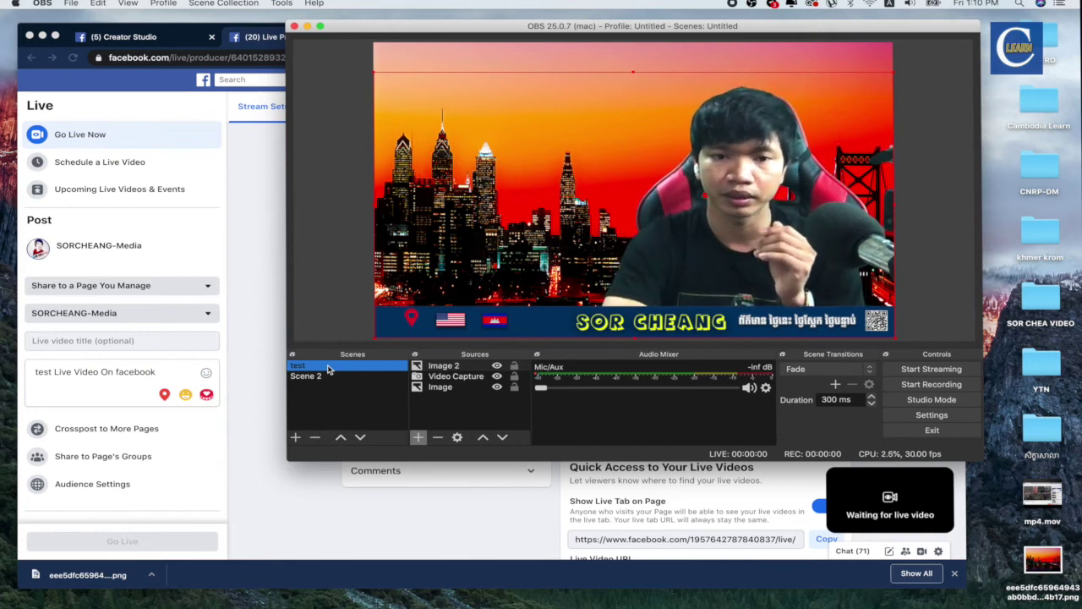
click(329, 377)
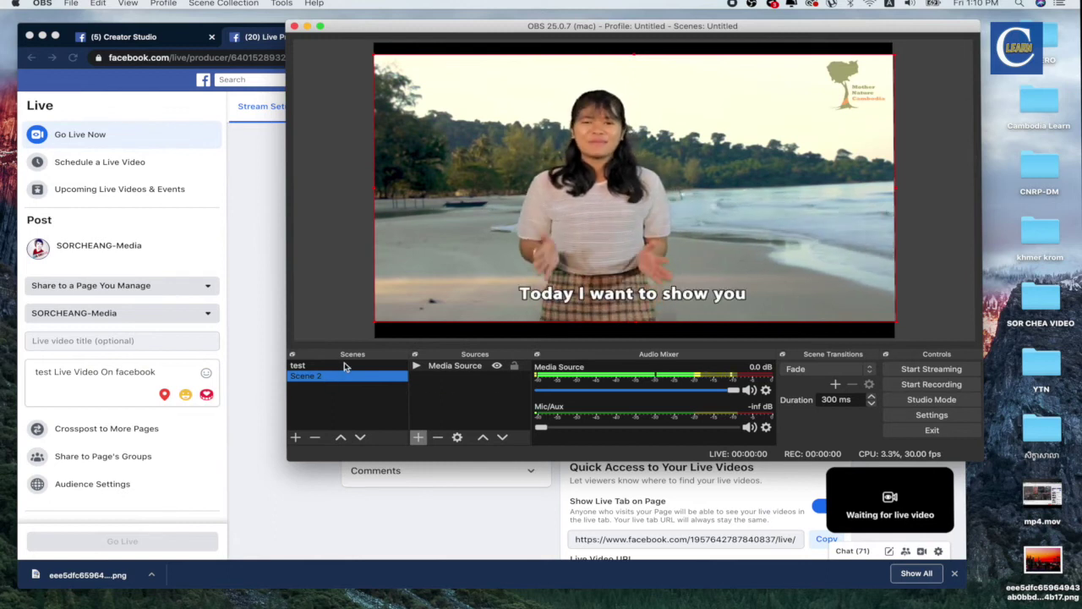
click(333, 365)
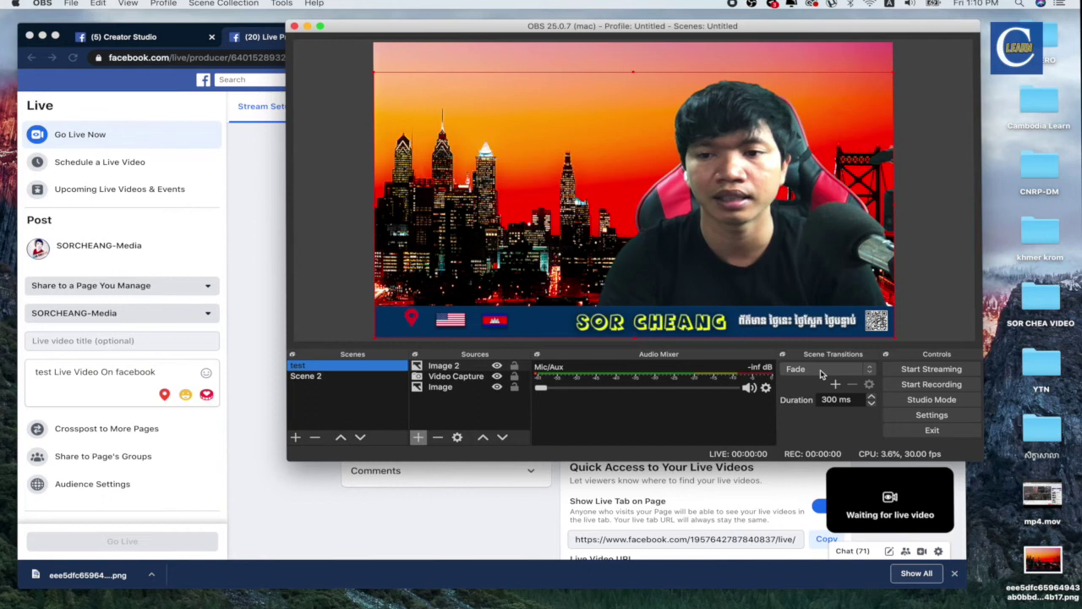
- Start streaming from OBS, go live in Facebook Live Producer without adding a title, and return to OBS
click(935, 372)
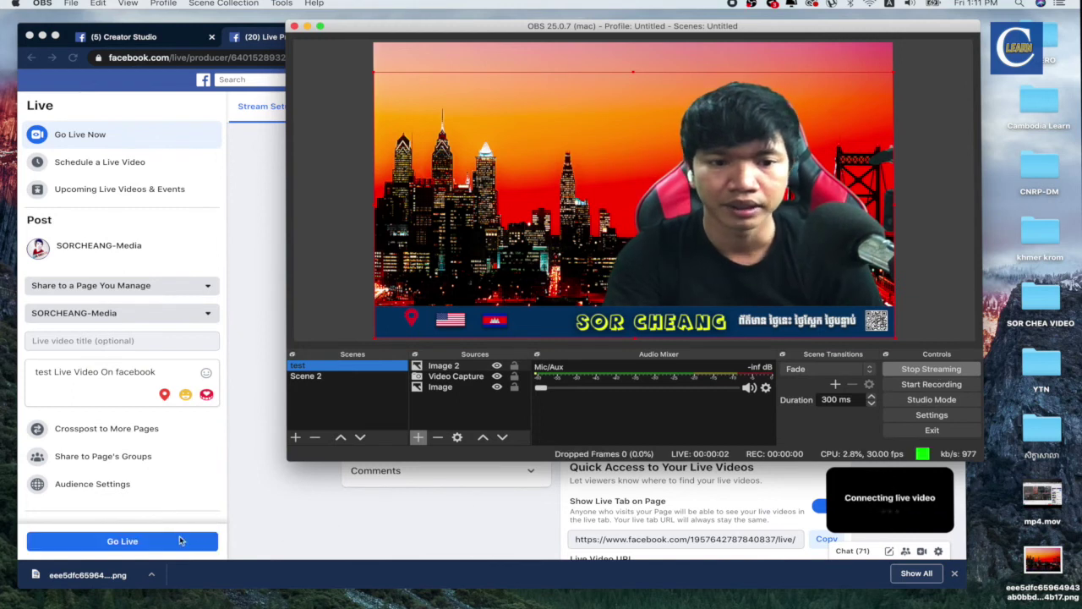
click(170, 539)
click(169, 541)
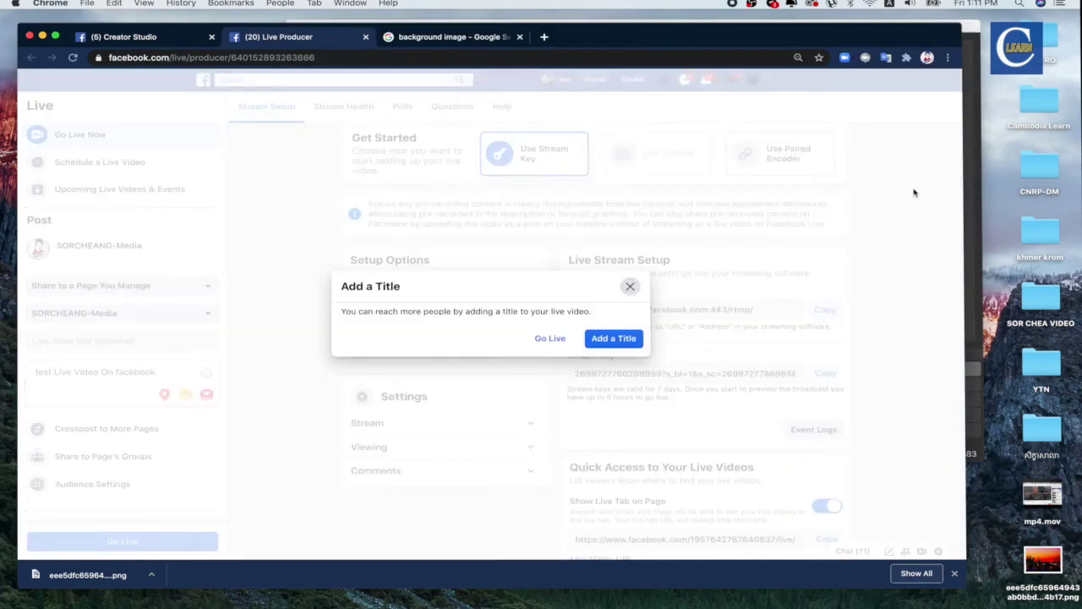
click(554, 339)
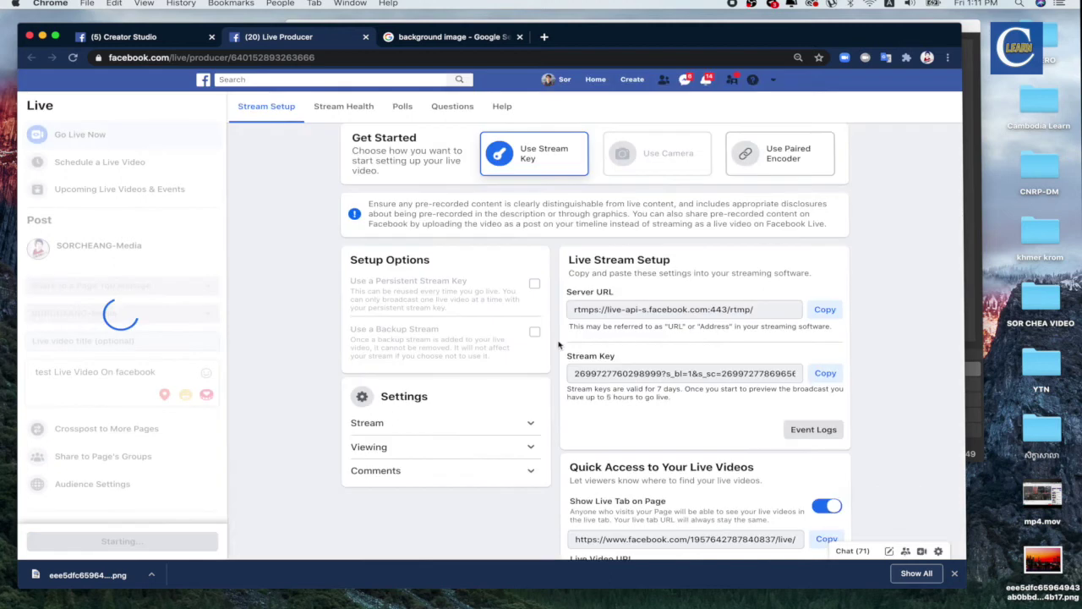
click(972, 236)
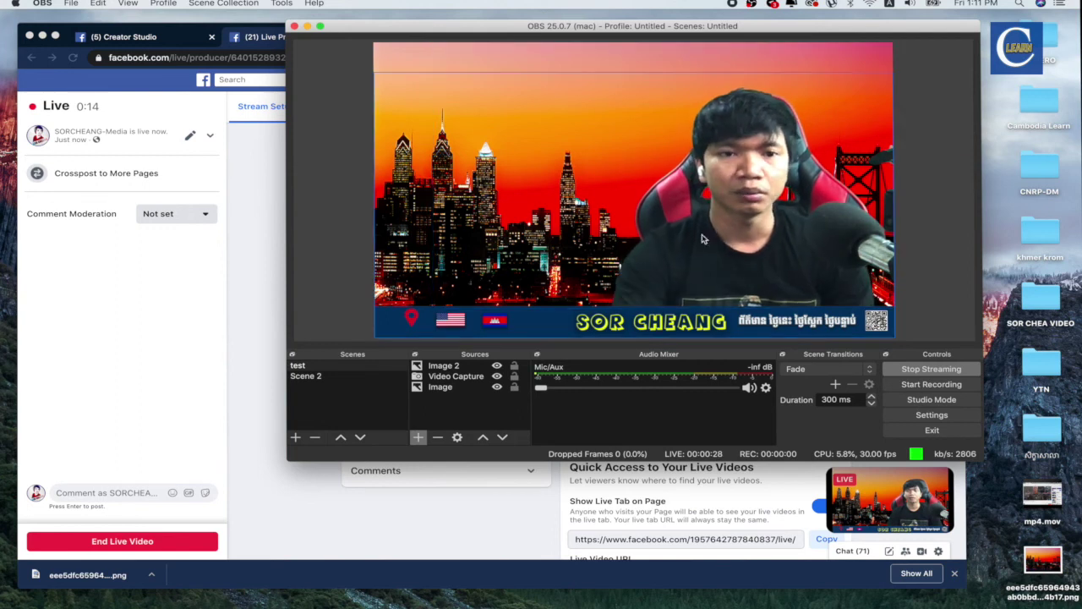
- Switch to Chrome, open Facebook in a new tab and go to the streaming page from the full list of managed pages
click(164, 345)
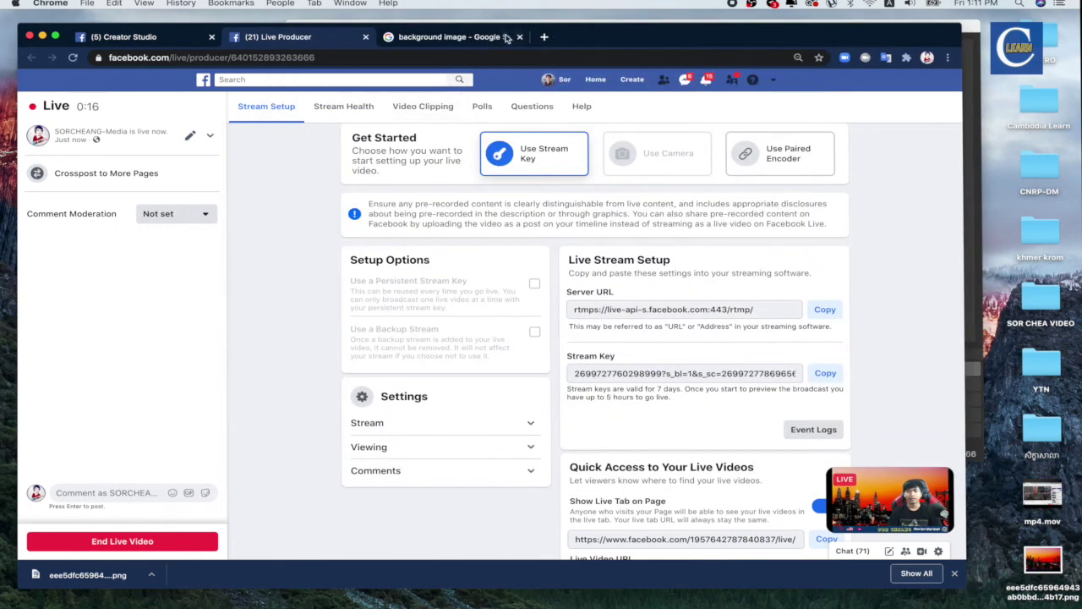
click(543, 37)
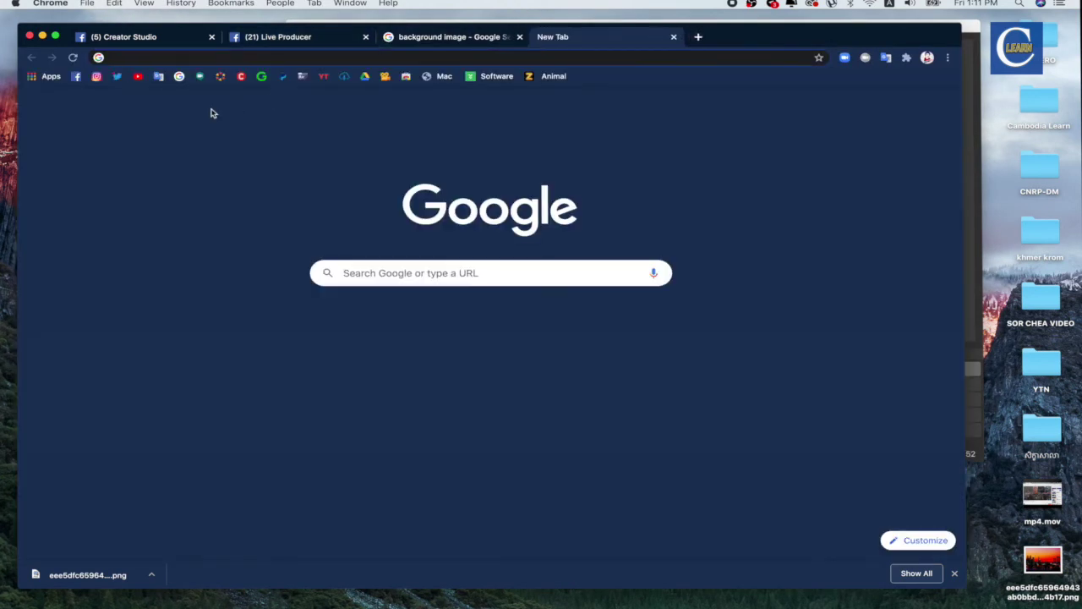
click(77, 77)
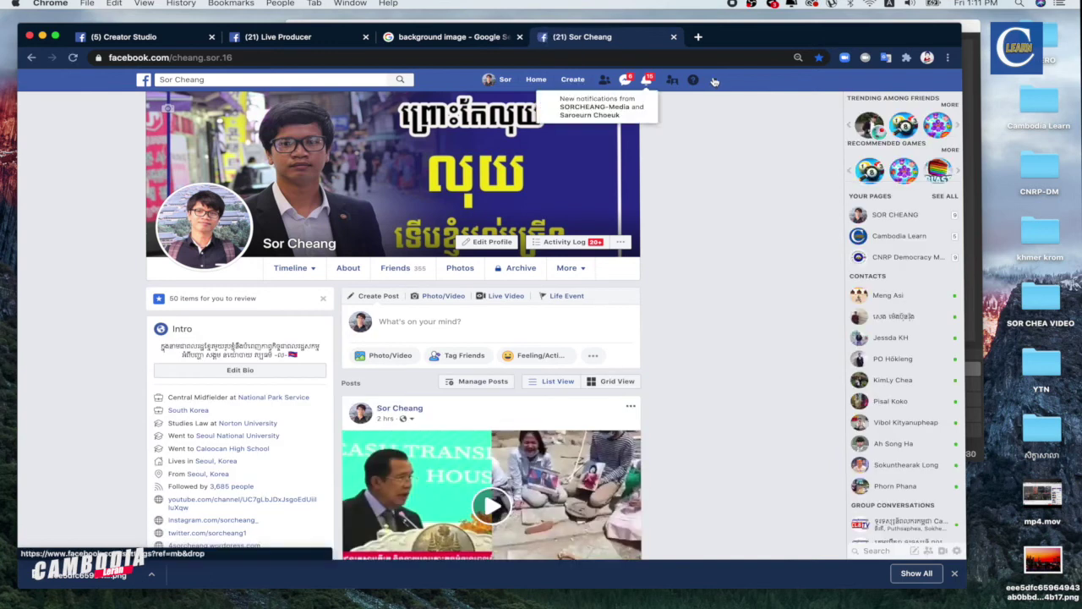
click(715, 80)
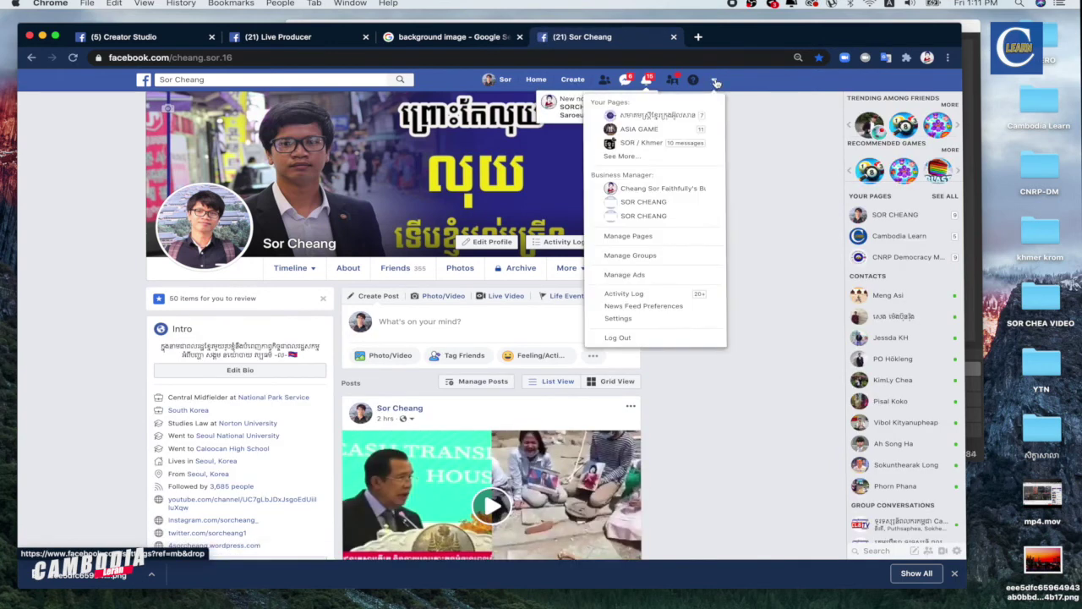
click(627, 158)
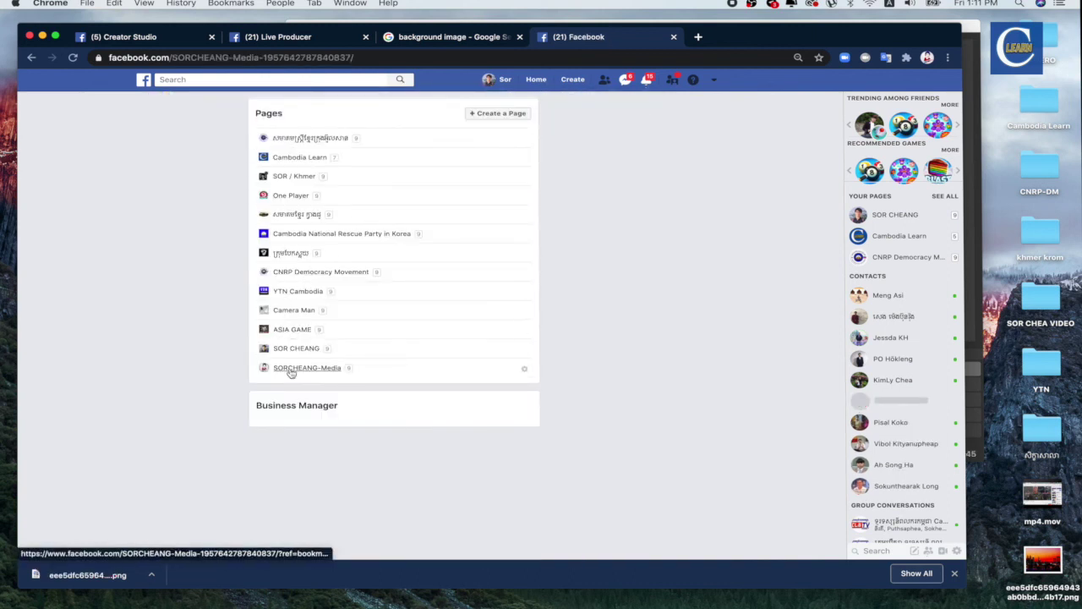
click(290, 369)
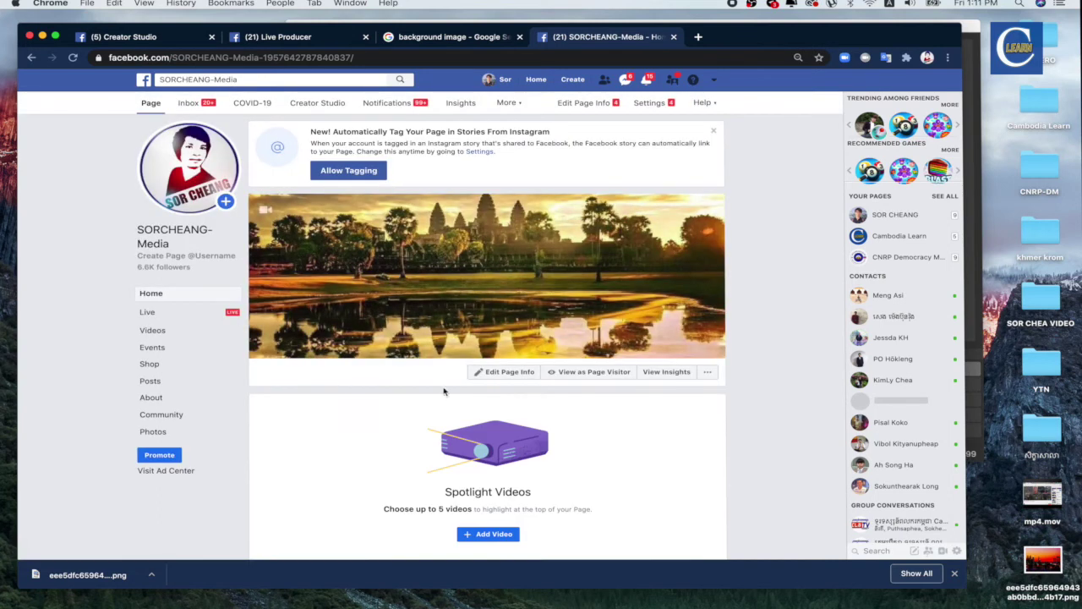
- Find the running broadcast under Happening Now on the page and open the live video, then bring OBS back to the front
scroll(443, 390, down, 5)
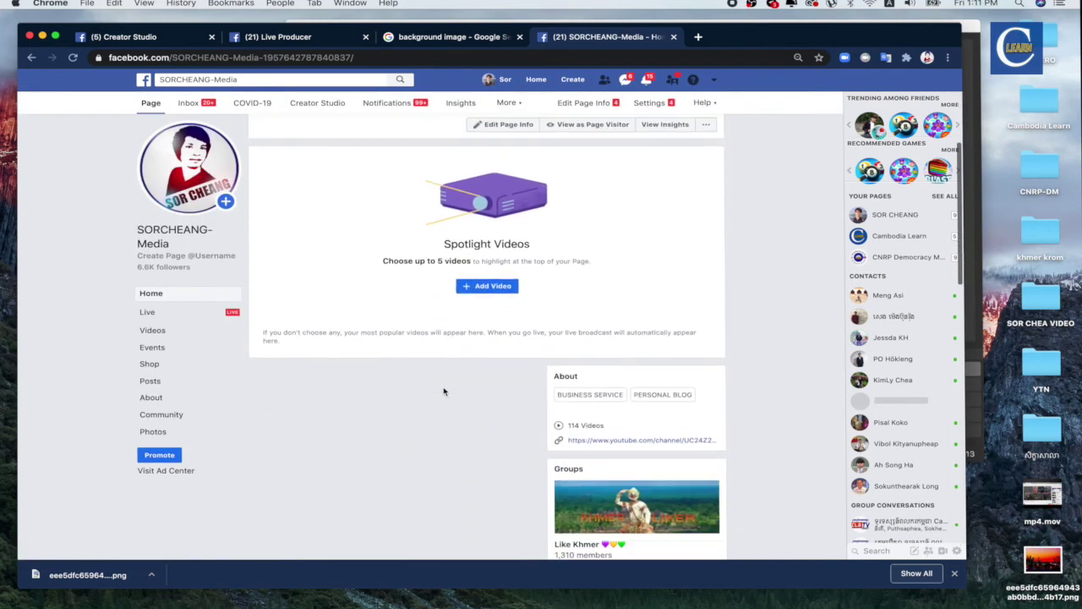
scroll(443, 391, down, 5)
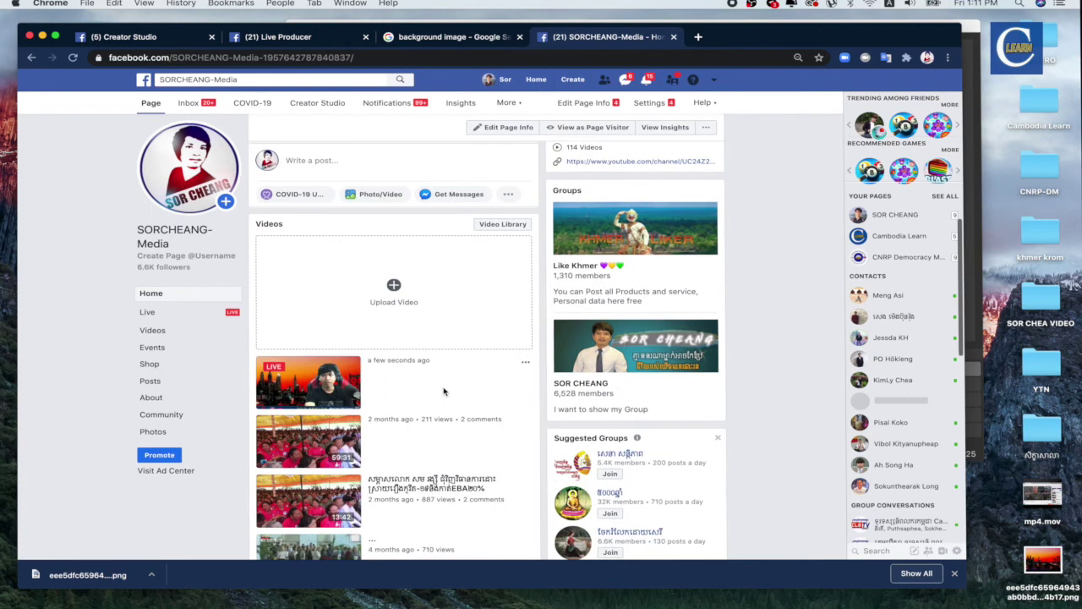
scroll(443, 391, down, 1)
scroll(342, 295, down, 15)
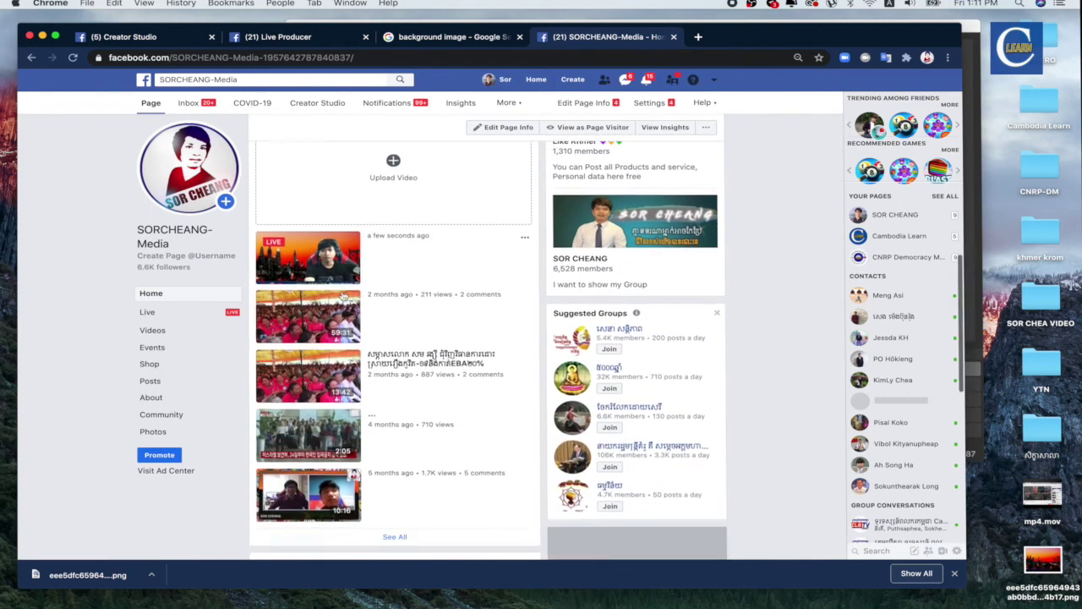
scroll(355, 329, down, 1)
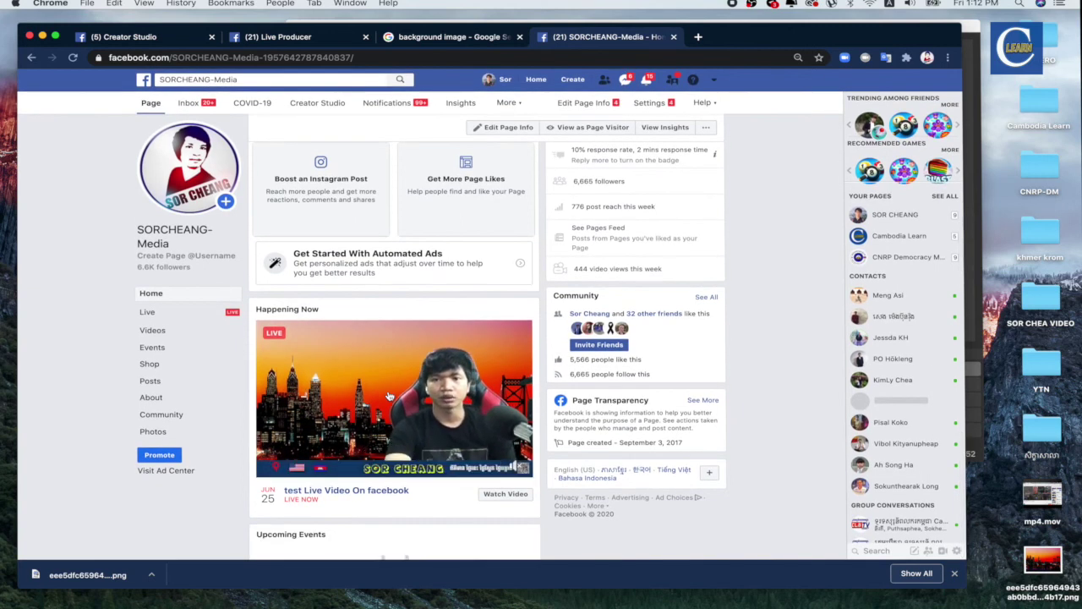
scroll(389, 396, down, 1)
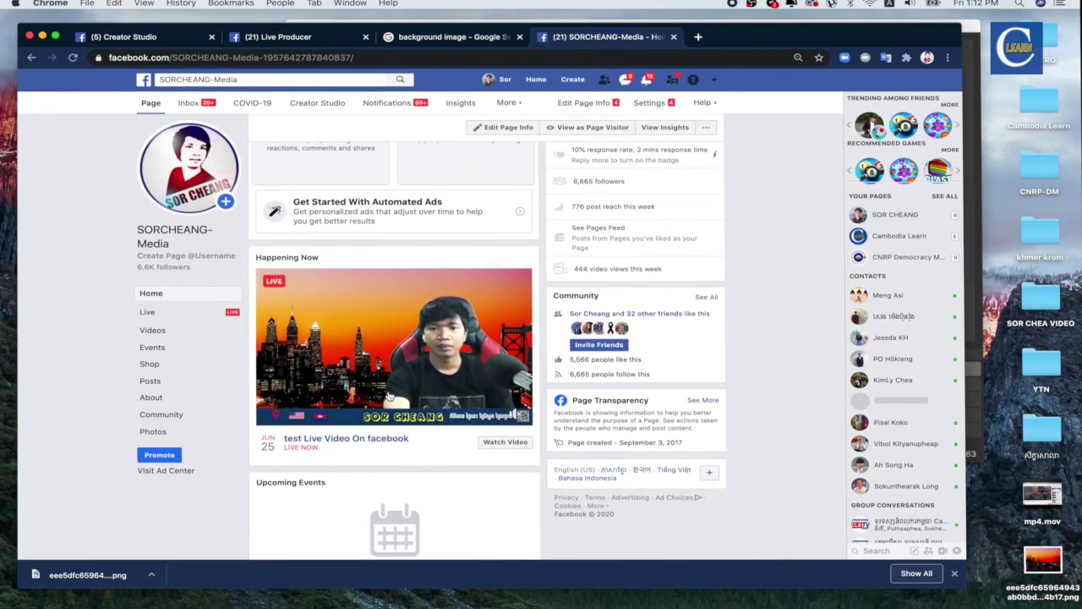
scroll(389, 396, down, 1)
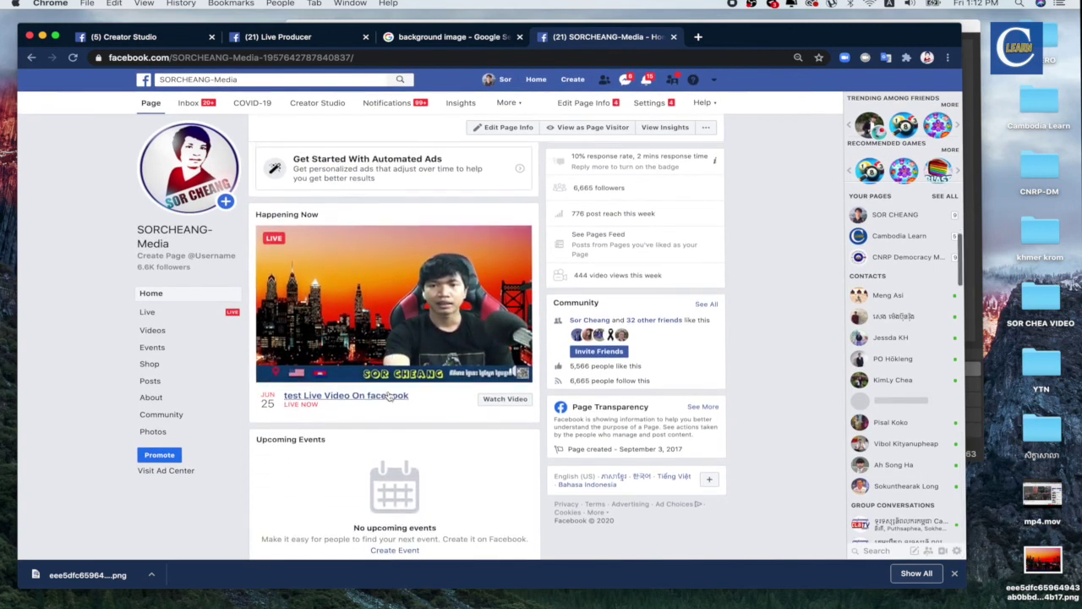
click(405, 335)
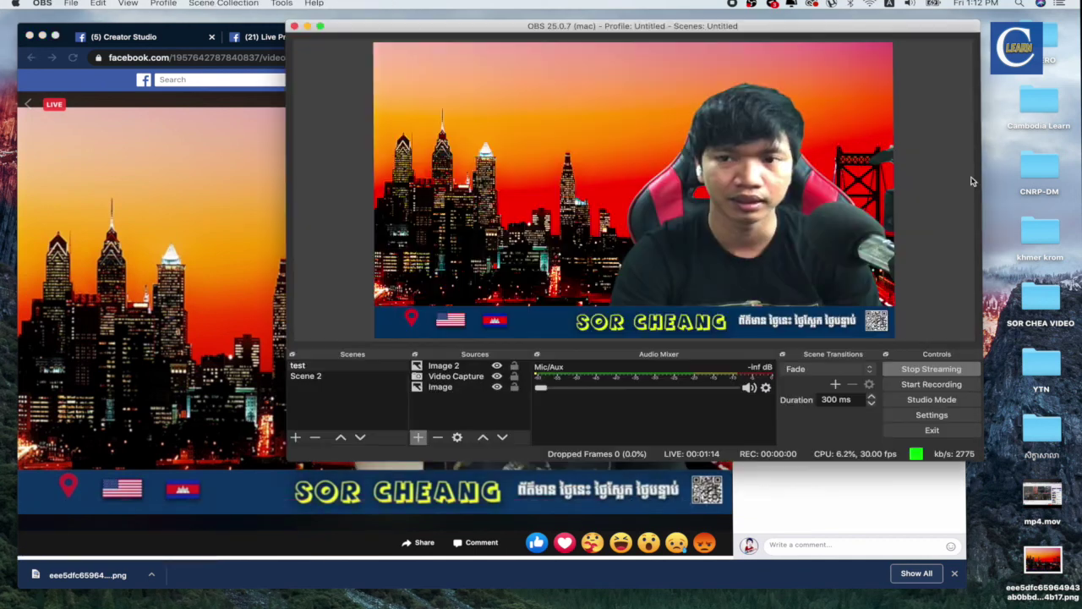
- Stop the stream in OBS and switch to Chrome to check the broadcast's status in Facebook Live Producer
click(972, 181)
click(917, 372)
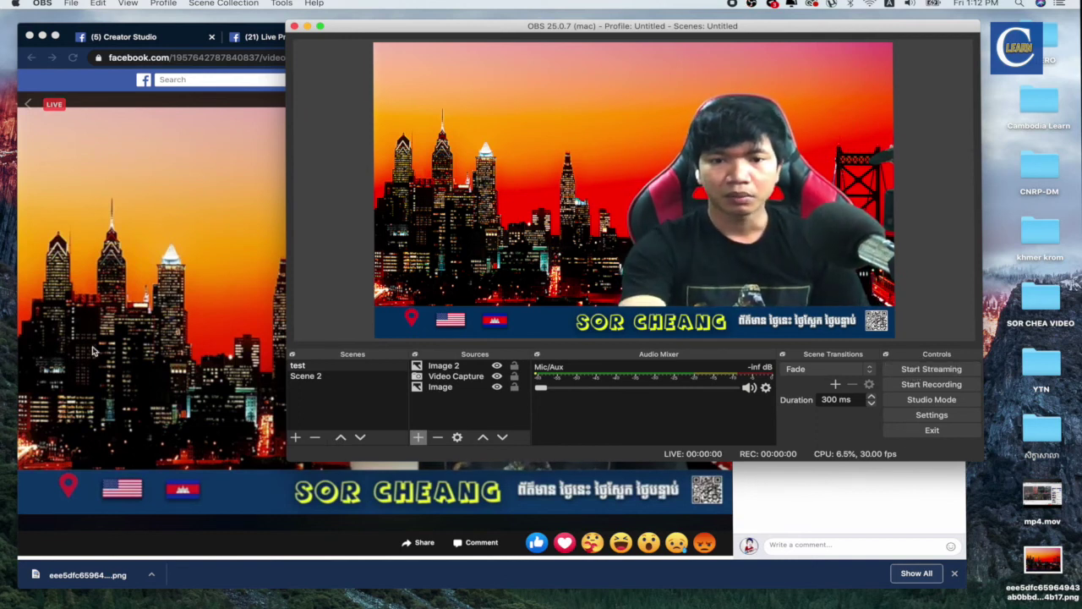
click(824, 509)
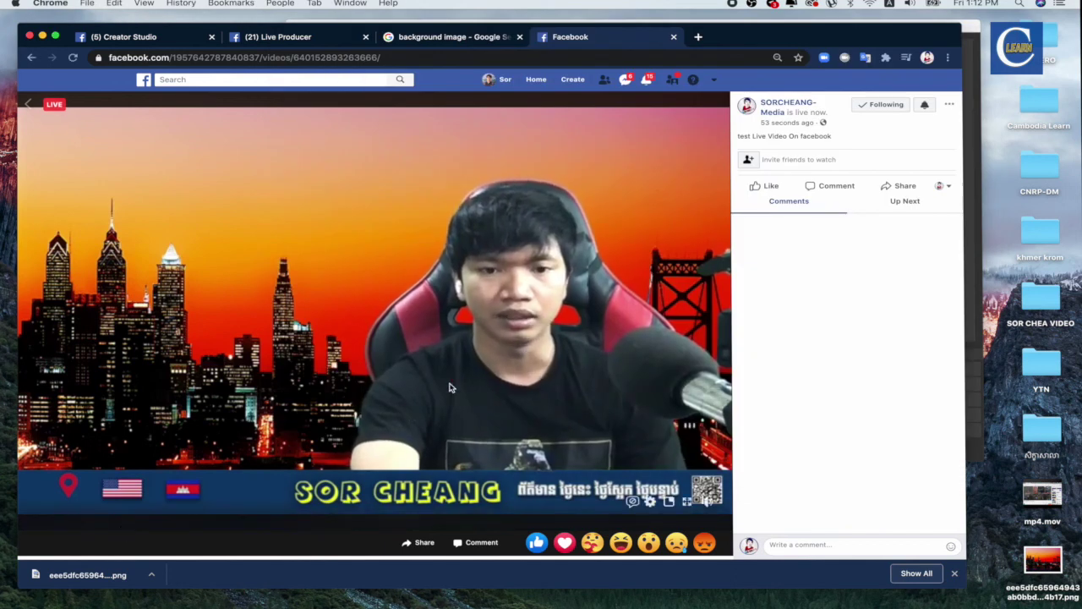
click(149, 37)
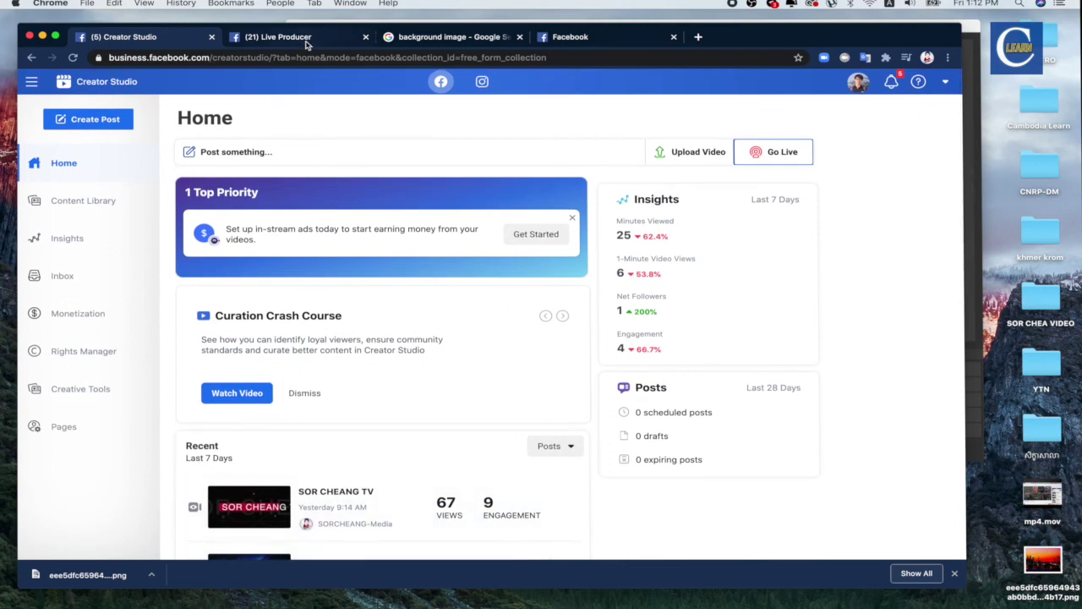
click(307, 40)
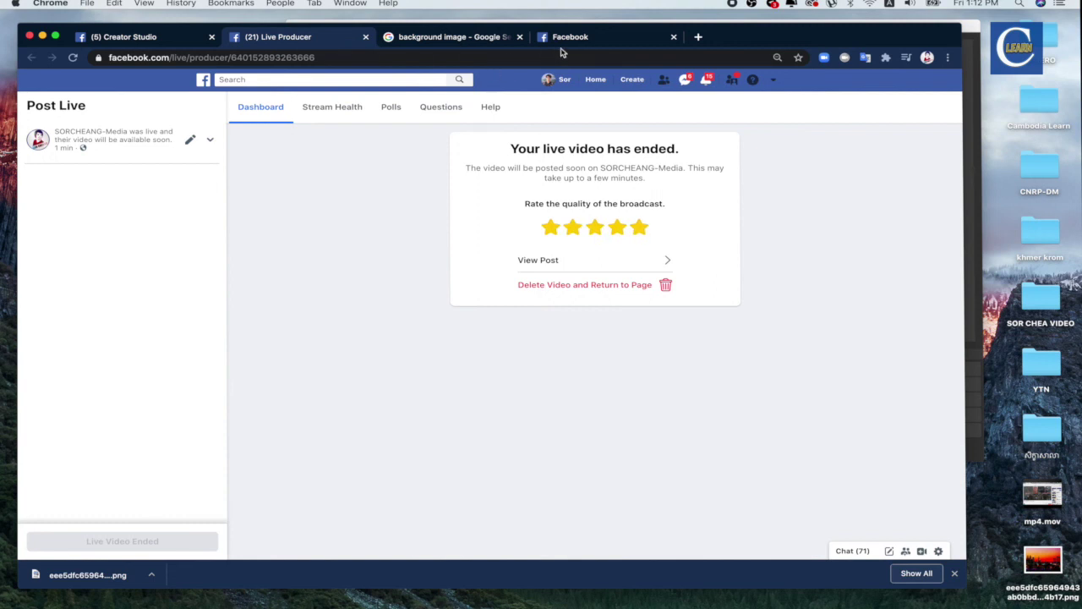
- Return to OBS, select the Image 2 source in the test scene and switch to Scene 2
click(976, 38)
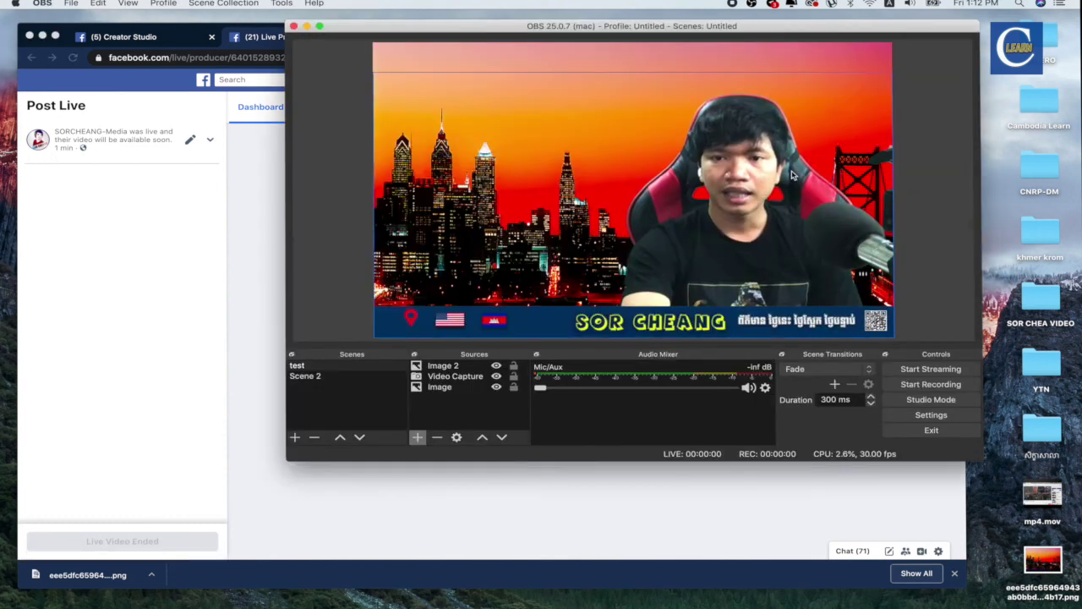
click(435, 366)
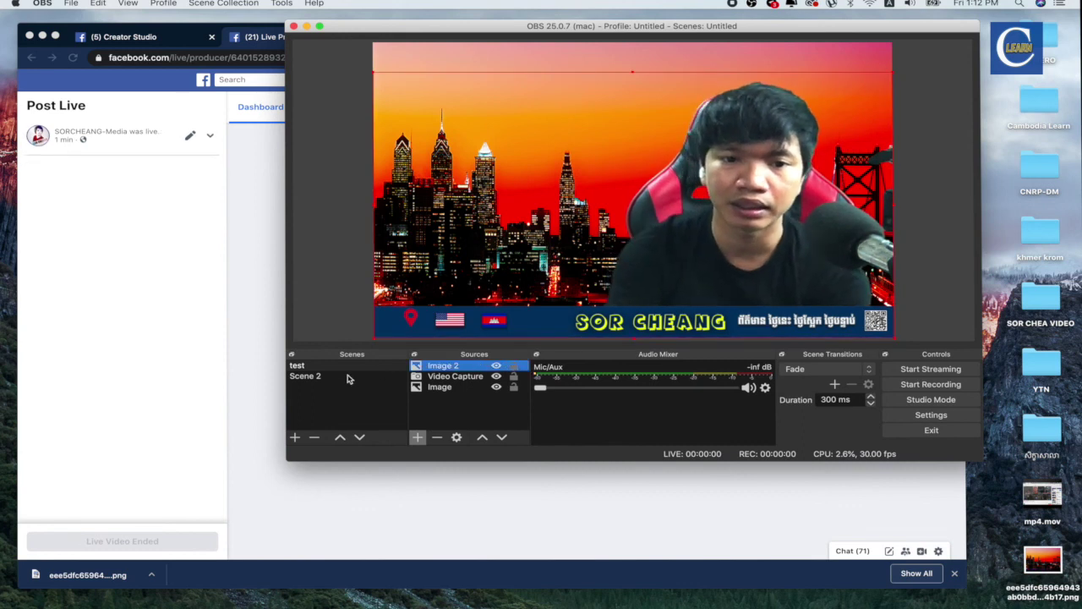
click(347, 376)
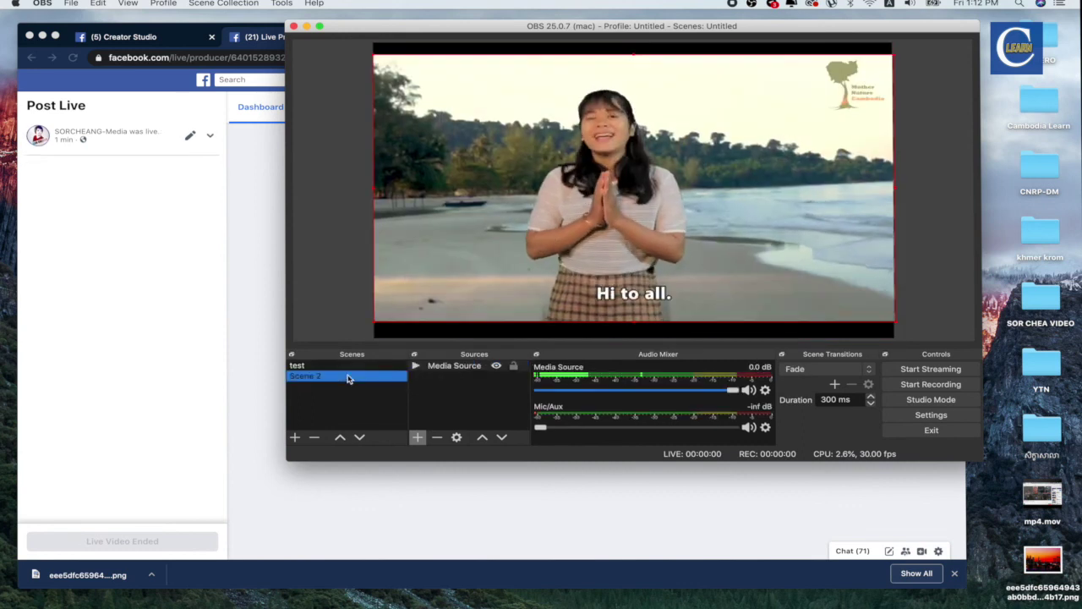